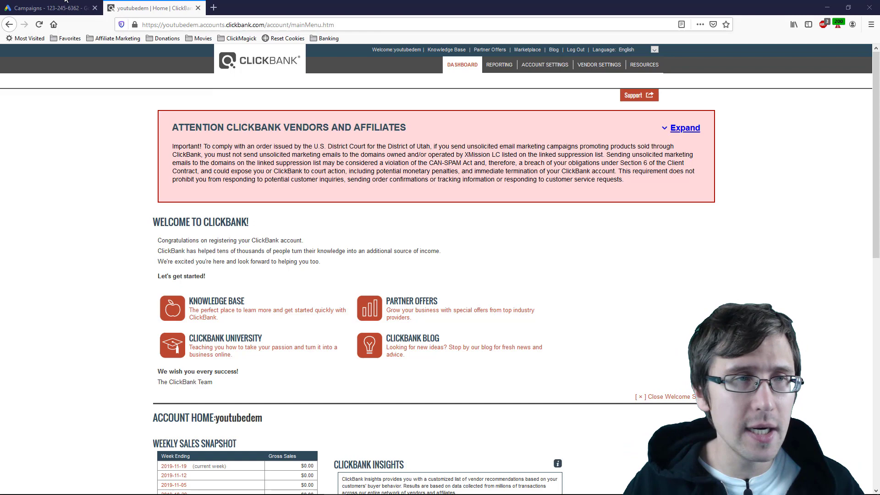
# Open ClickBank's Vendor Settings My Site page and review the Integrated Sales Reporting section.
pyautogui.click(24, 6)
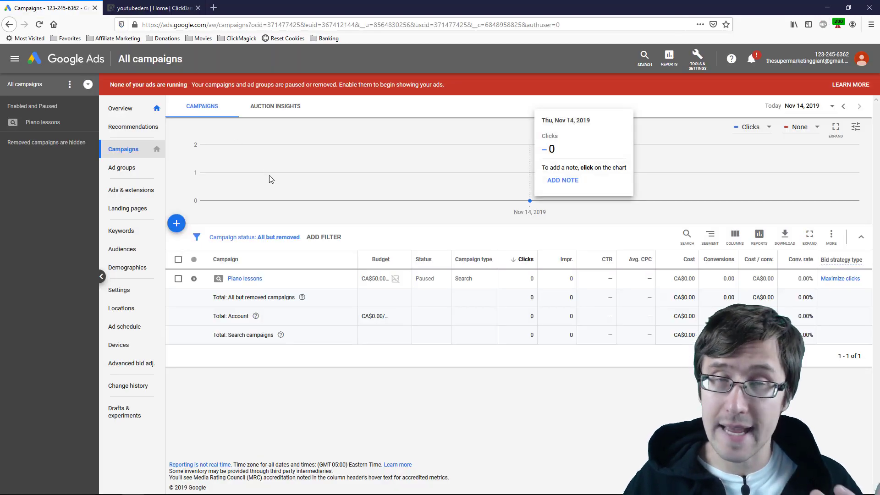
pyautogui.hotkey('ctrl', 'Tab')
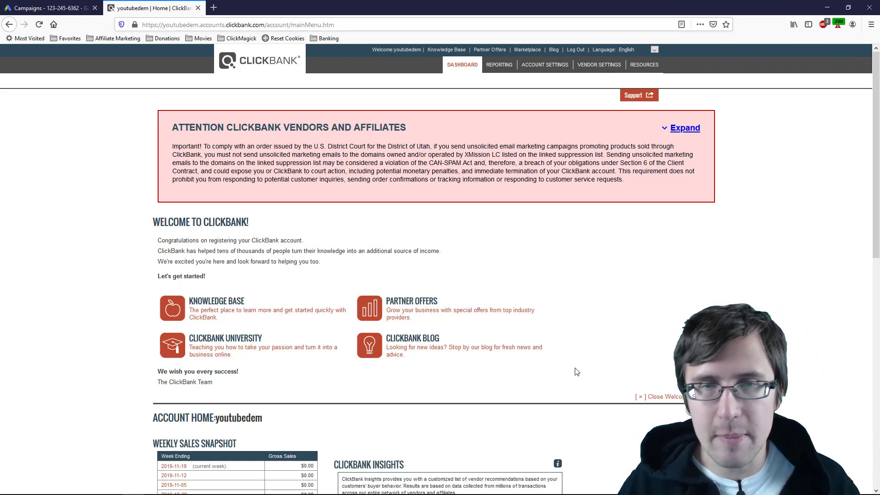
pyautogui.scroll(-5, 610, 308)
pyautogui.scroll(5, 609, 308)
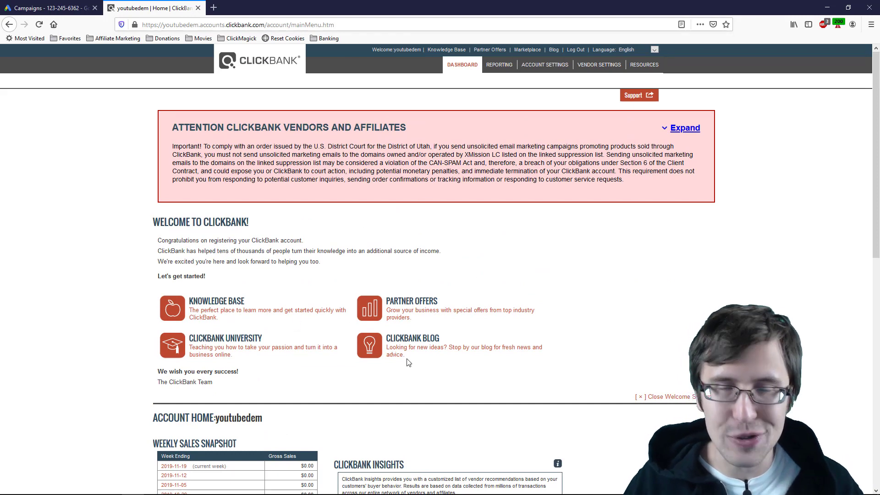
pyautogui.click(596, 68)
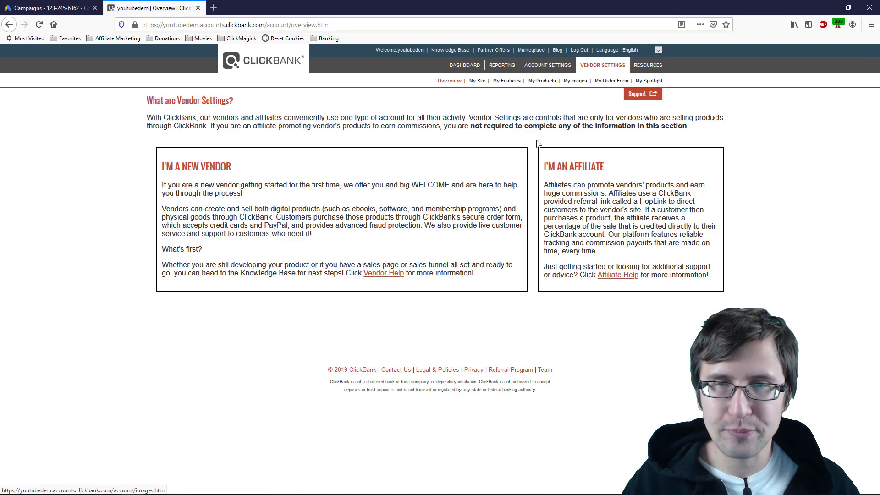
pyautogui.click(475, 83)
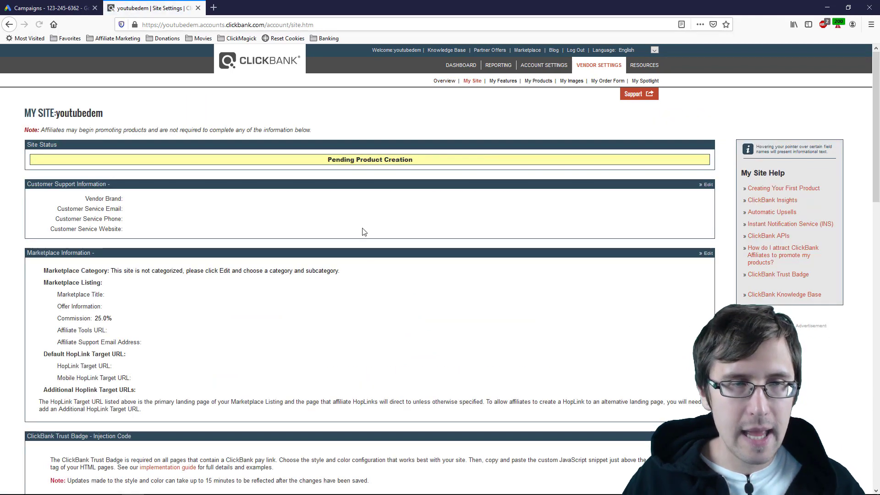
pyautogui.scroll(-7, 383, 265)
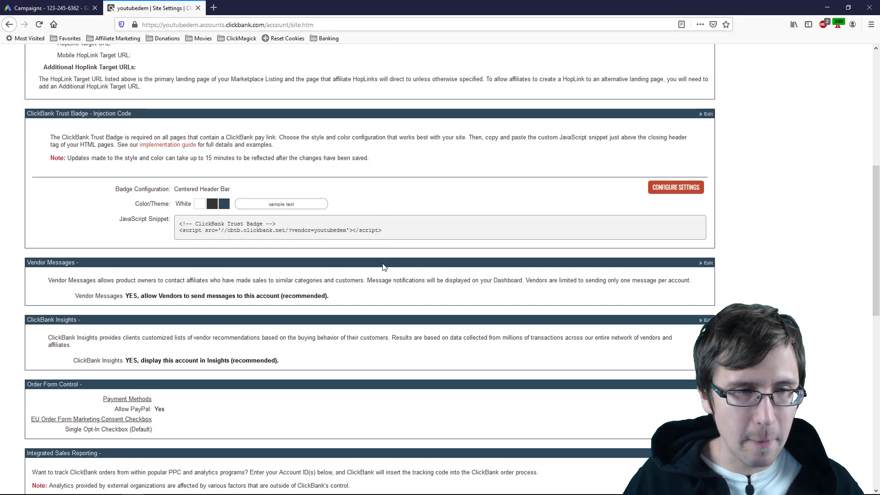
pyautogui.scroll(-4, 304, 359)
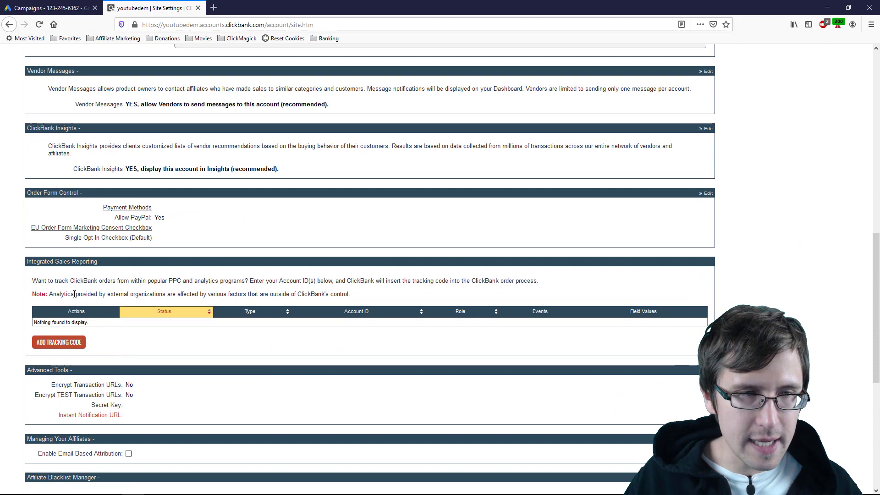
pyautogui.moveTo(47, 280); pyautogui.dragTo(193, 293)
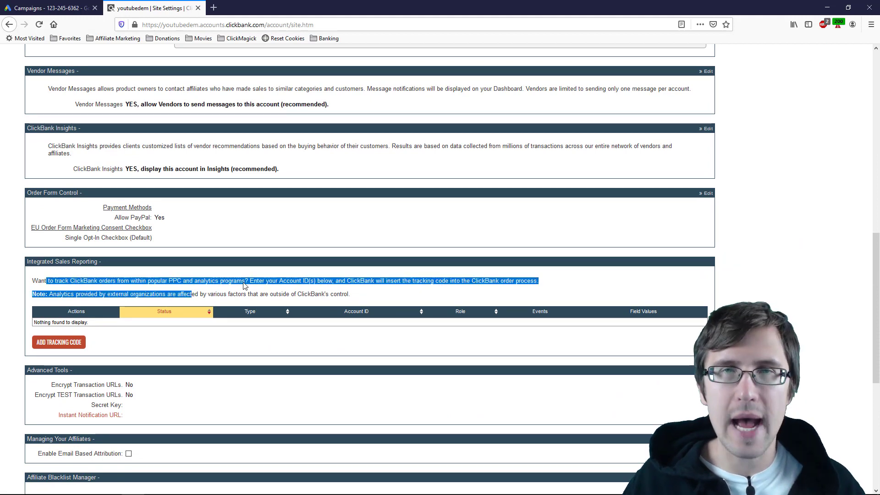
# Add a Google AdWords tracking code as Affiliate, firing on the order form and confirmation page.
pyautogui.click(59, 342)
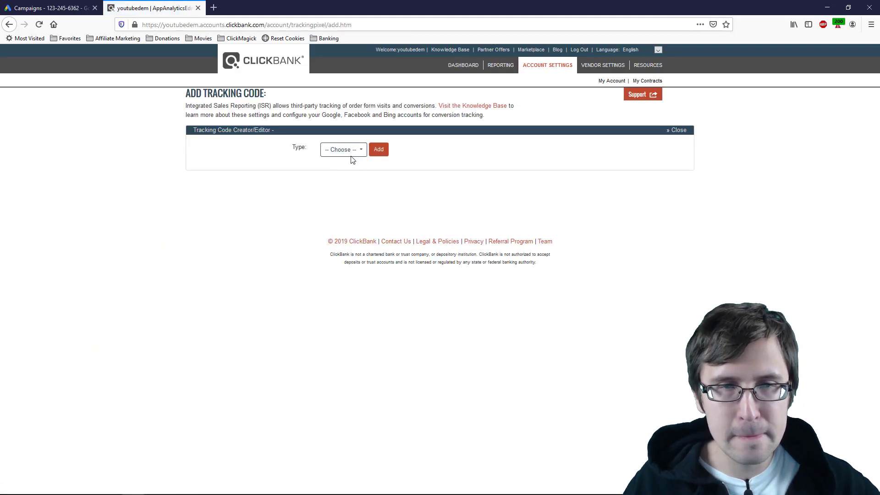
pyautogui.click(352, 154)
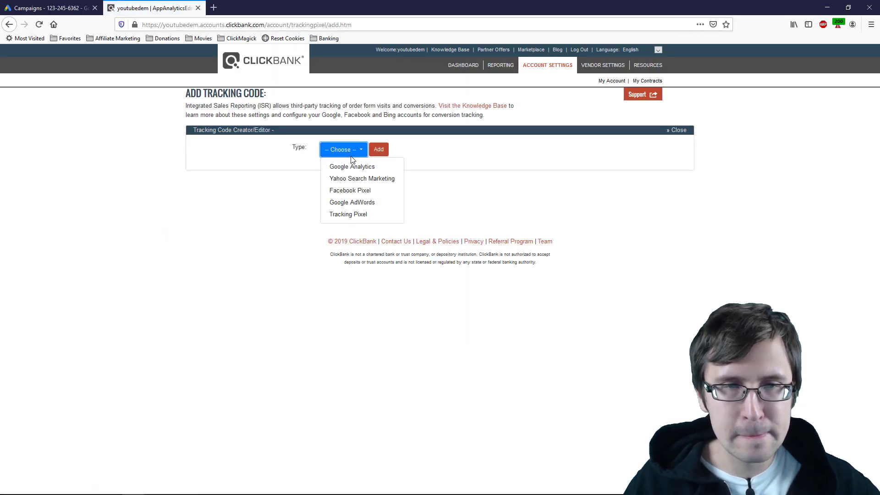
pyautogui.click(349, 202)
pyautogui.click(392, 151)
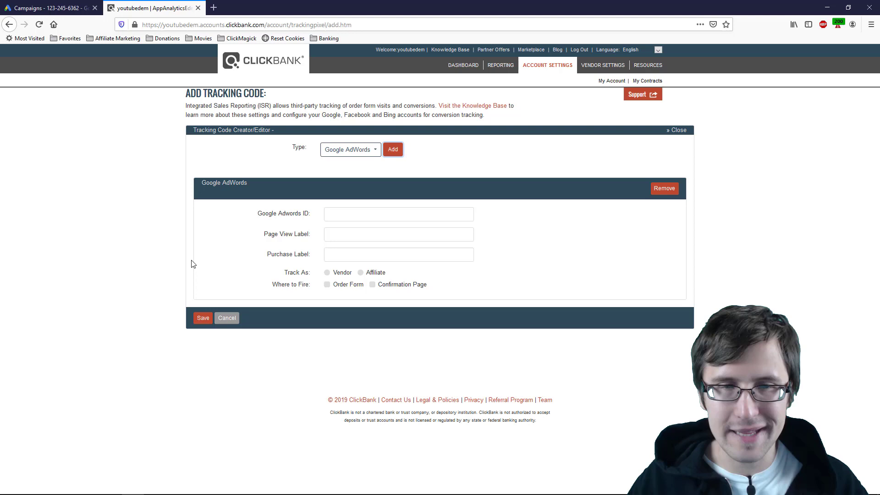
pyautogui.click(360, 273)
pyautogui.click(327, 284)
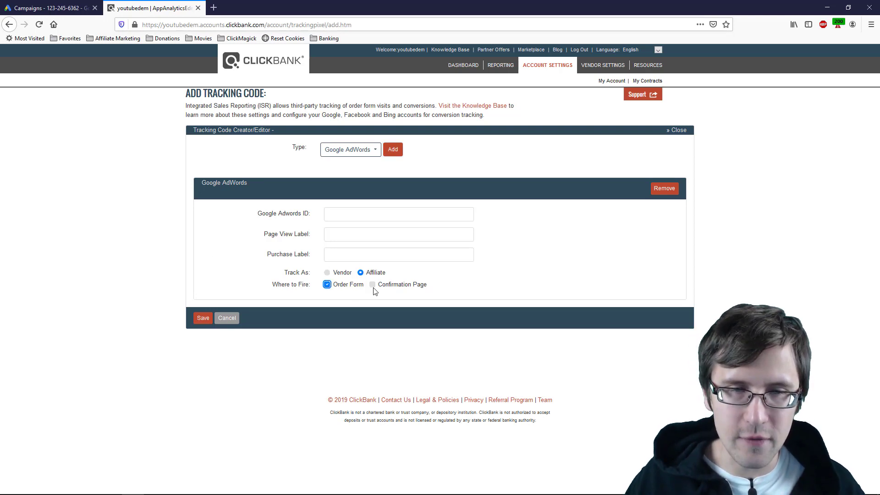
pyautogui.click(372, 285)
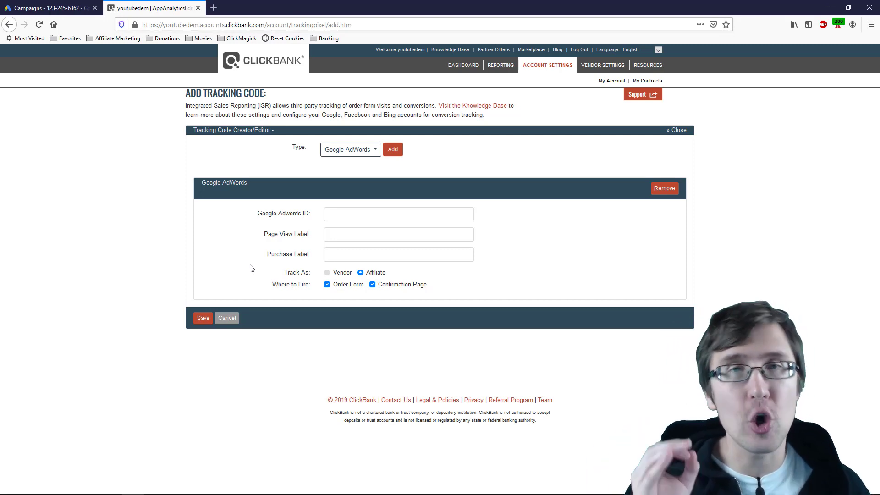
pyautogui.click(328, 273)
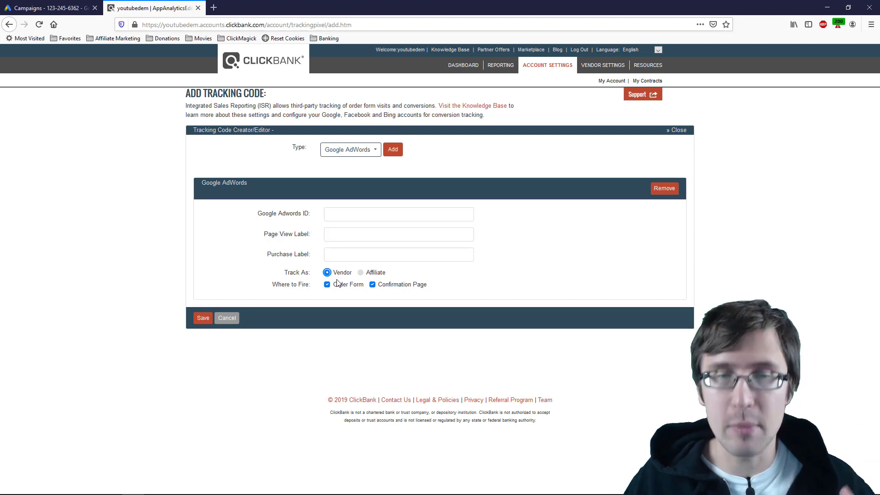
pyautogui.click(361, 273)
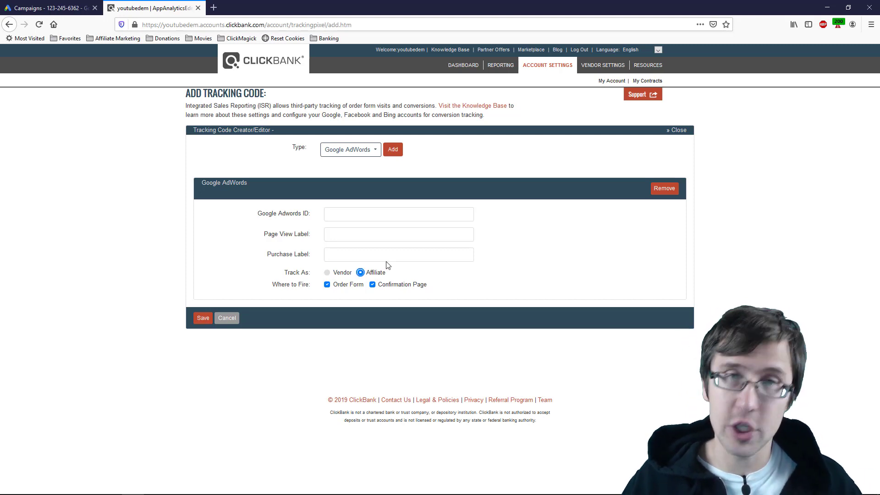
# Look over the Page View Label and Purchase Label fields in ClickBank's tracking form.
pyautogui.click(28, 6)
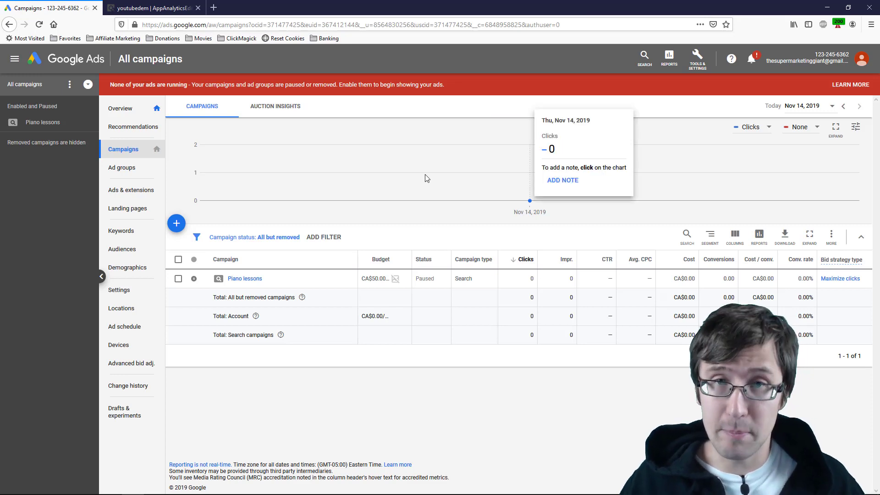
pyautogui.click(151, 8)
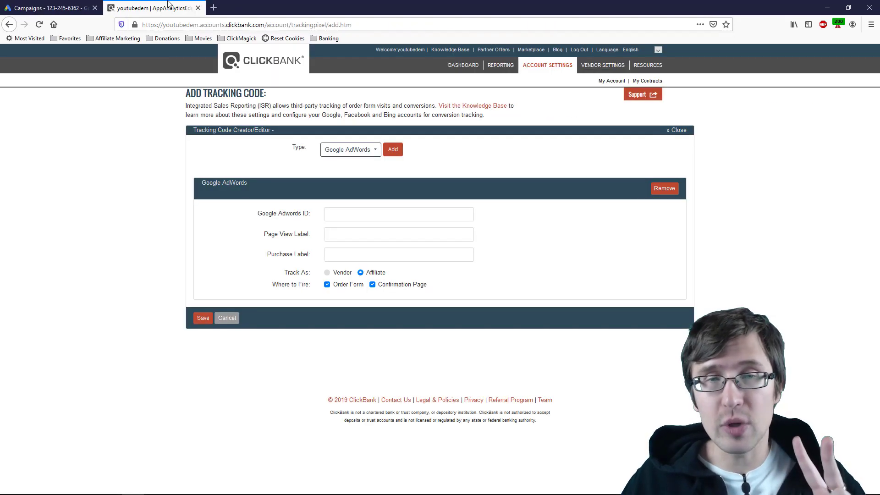
pyautogui.click(328, 236)
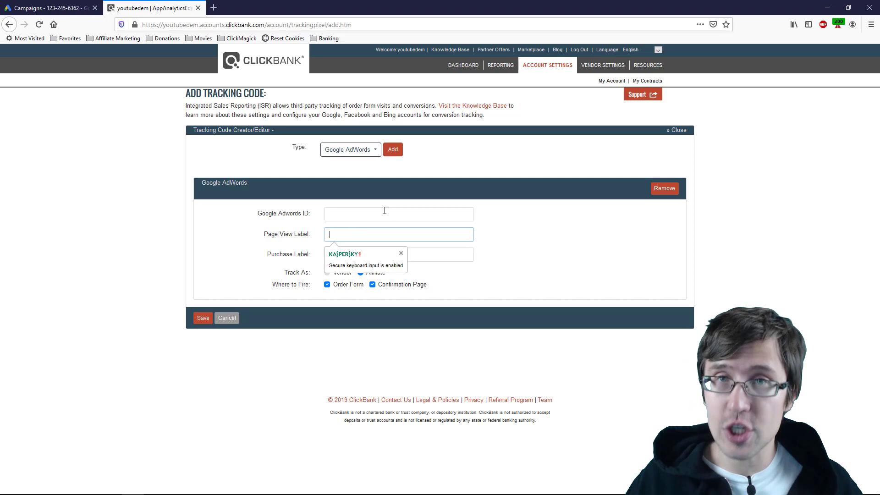
pyautogui.click(422, 251)
# Go to Google Ads Tools & Settings and bring up the Conversions list.
pyautogui.click(55, 8)
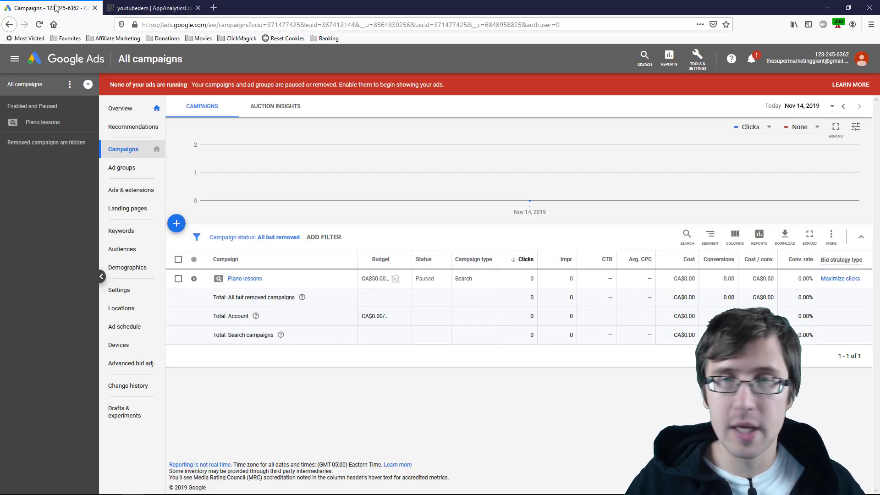
pyautogui.click(695, 56)
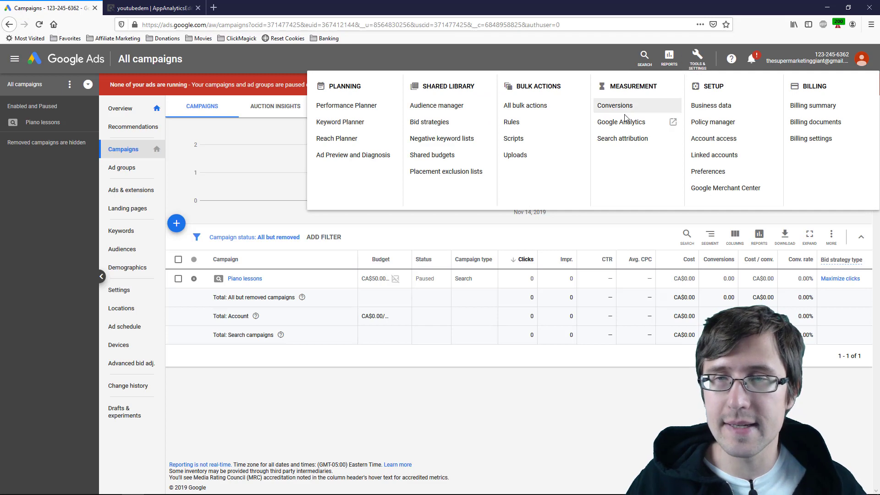
pyautogui.click(613, 106)
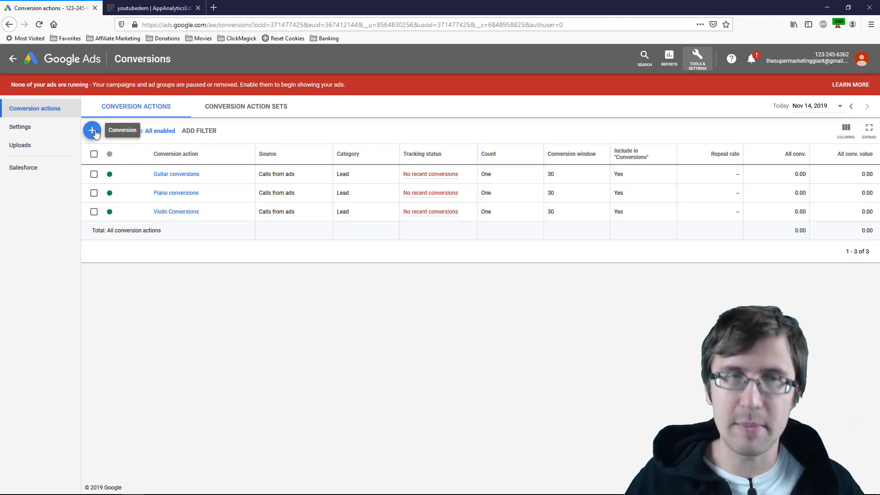
# Start a new website conversion action in the Purchase category, named 'ClickBank Purchase'.
pyautogui.click(93, 131)
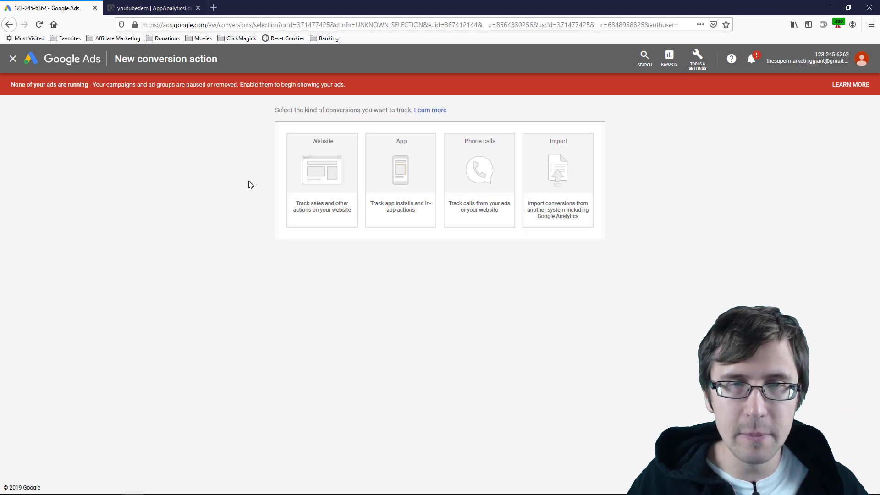
pyautogui.click(320, 186)
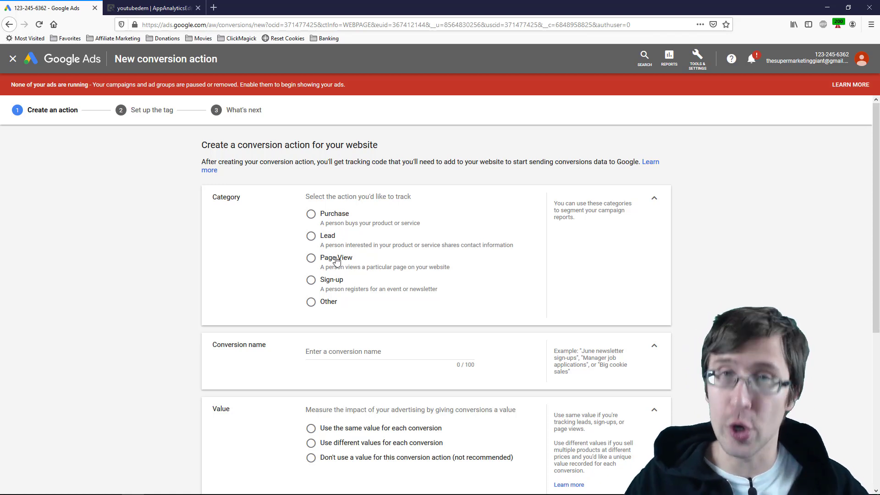
pyautogui.click(328, 219)
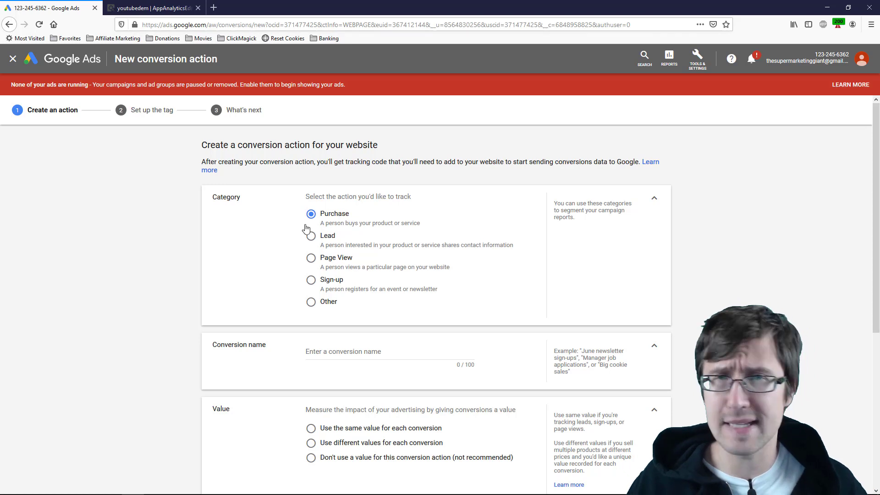
pyautogui.scroll(-1, 189, 257)
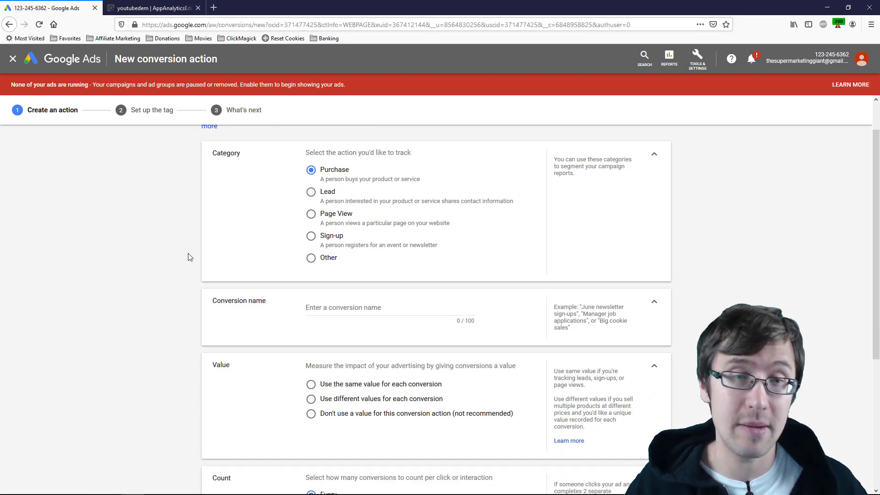
pyautogui.click(346, 306)
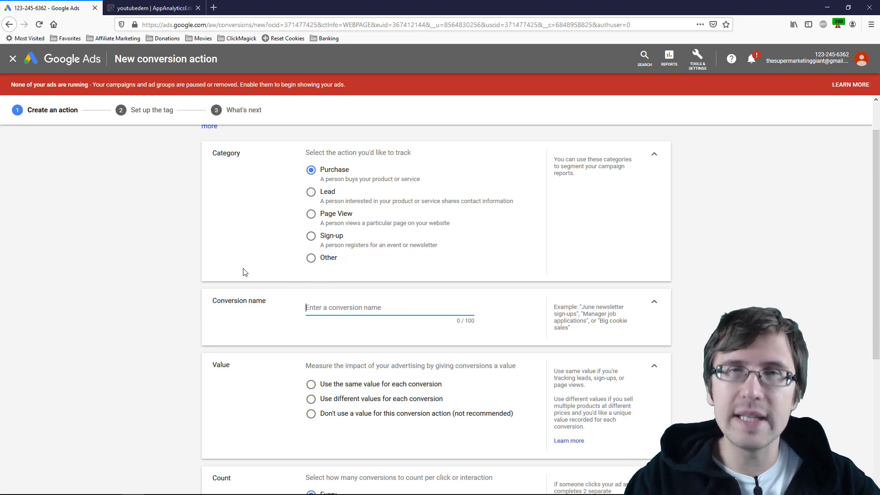
pyautogui.write('C')
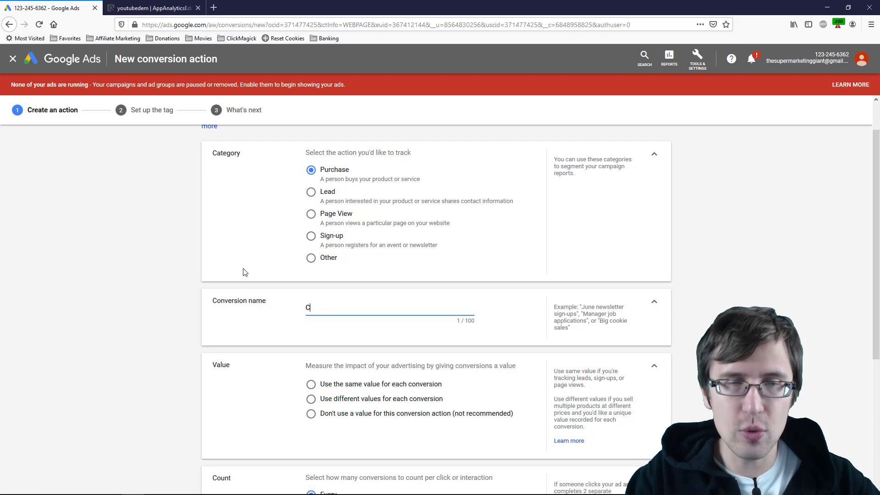
pyautogui.write('lickBank sa')
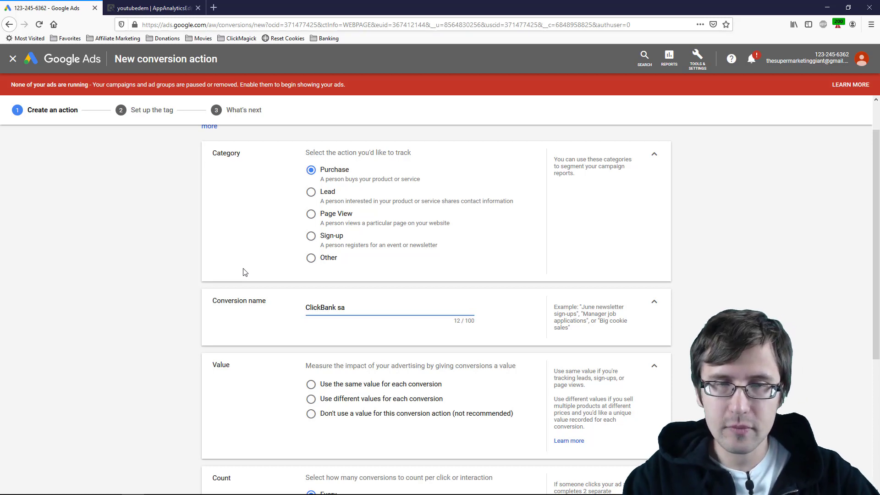
pyautogui.write('l')
pyautogui.press('BackSpace')
pyautogui.press('BackSpace')
pyautogui.press('BackSpace')
pyautogui.write('P')
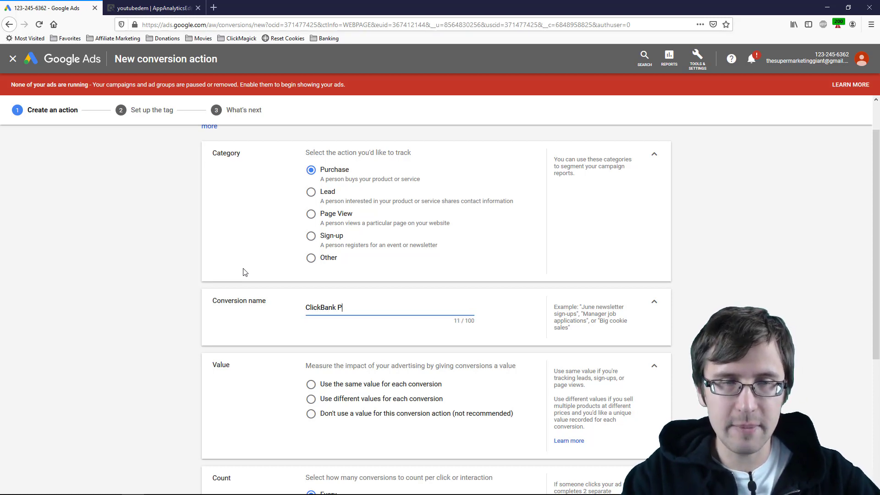
pyautogui.write('urchase')
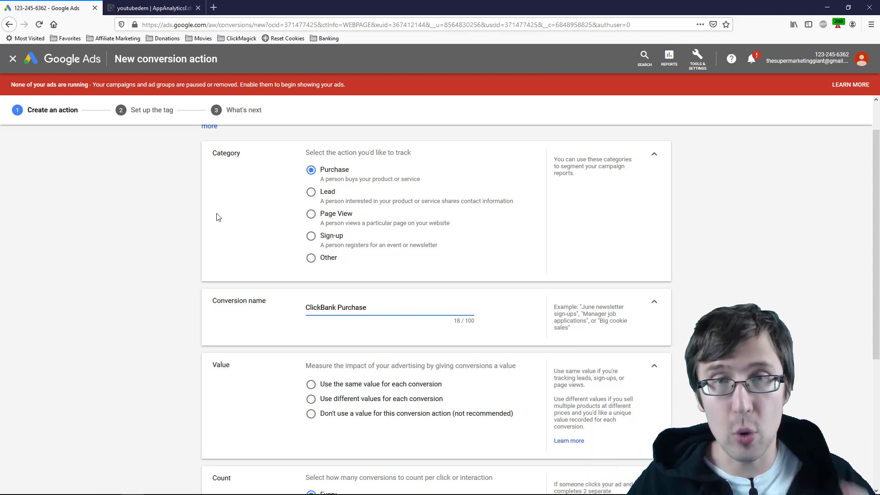
pyautogui.scroll(-2, 256, 291)
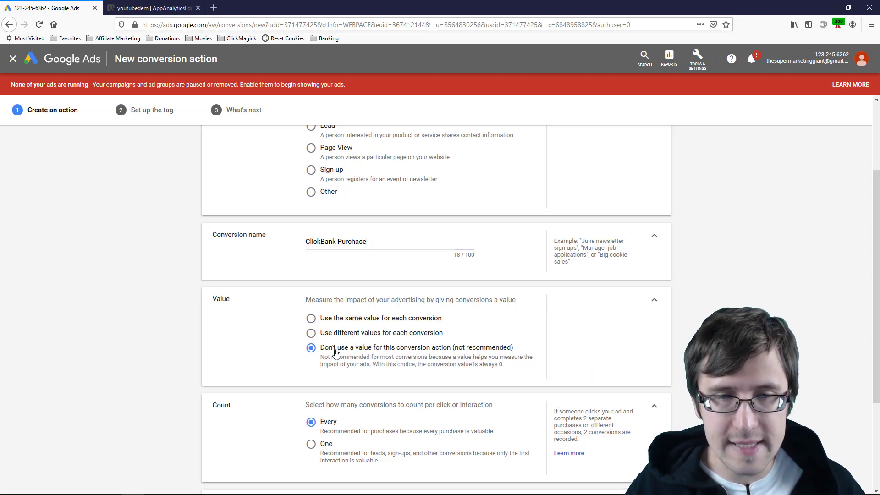
# Use the same value of 1 CAD for each ClickBank Purchase conversion.
pyautogui.click(344, 320)
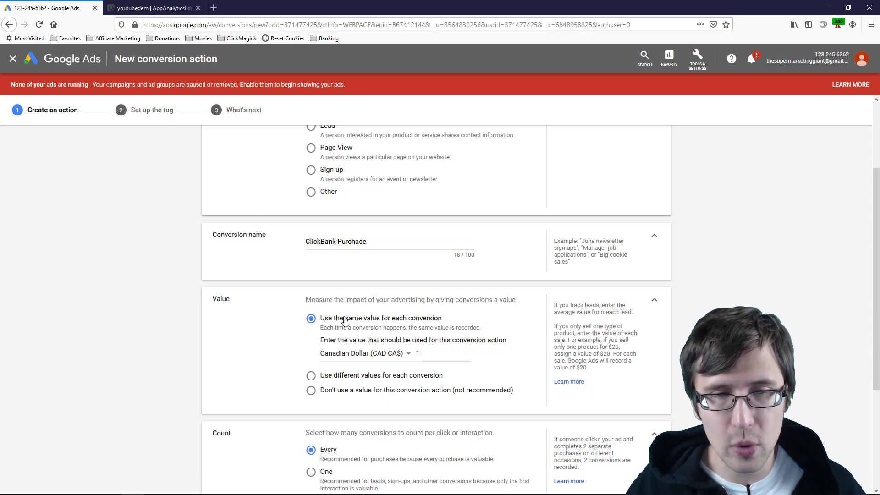
pyautogui.click(429, 357)
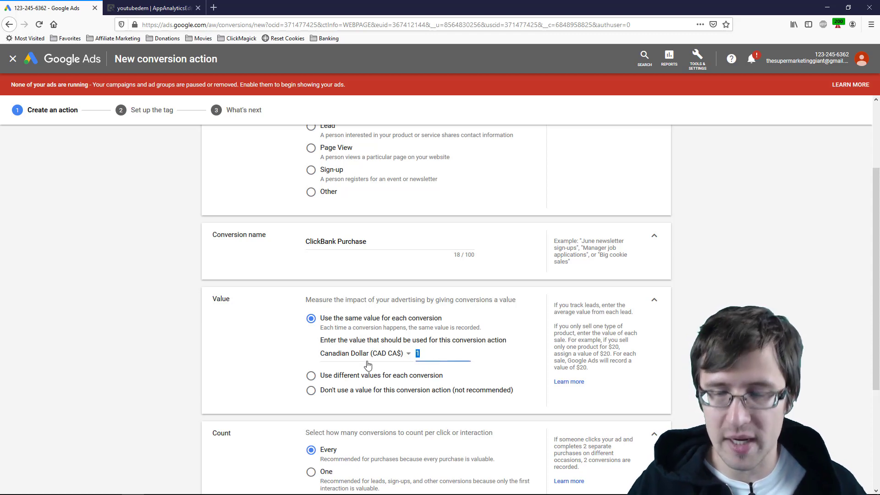
pyautogui.write('1')
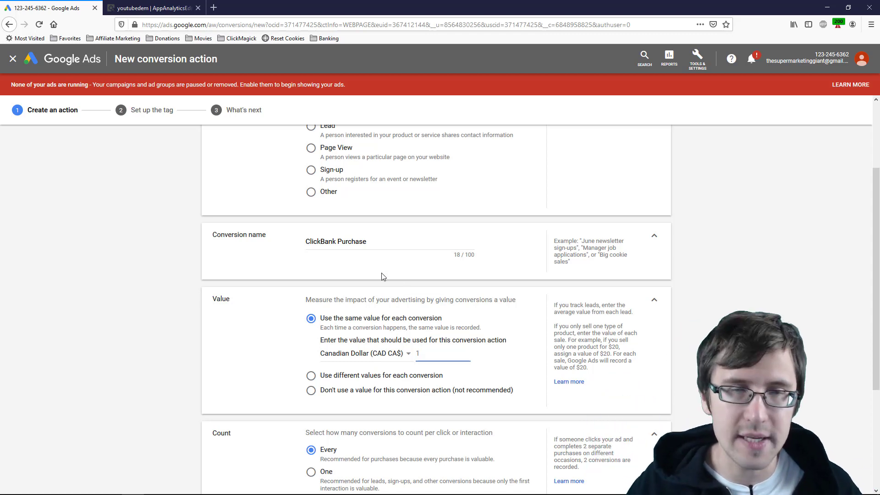
pyautogui.scroll(-2, 364, 272)
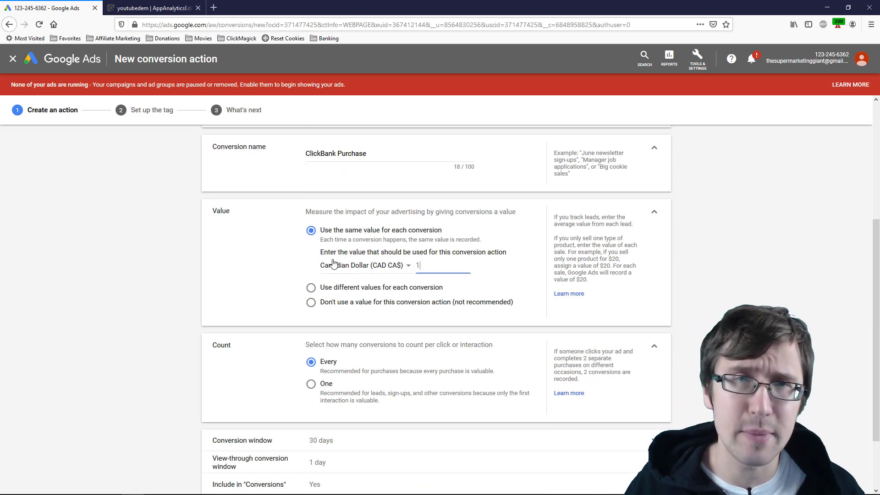
pyautogui.scroll(-1, 311, 261)
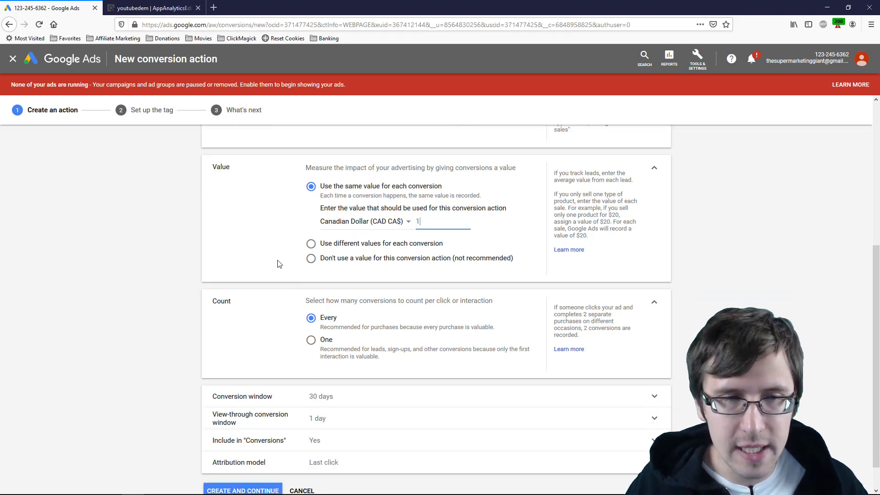
pyautogui.scroll(-1, 278, 264)
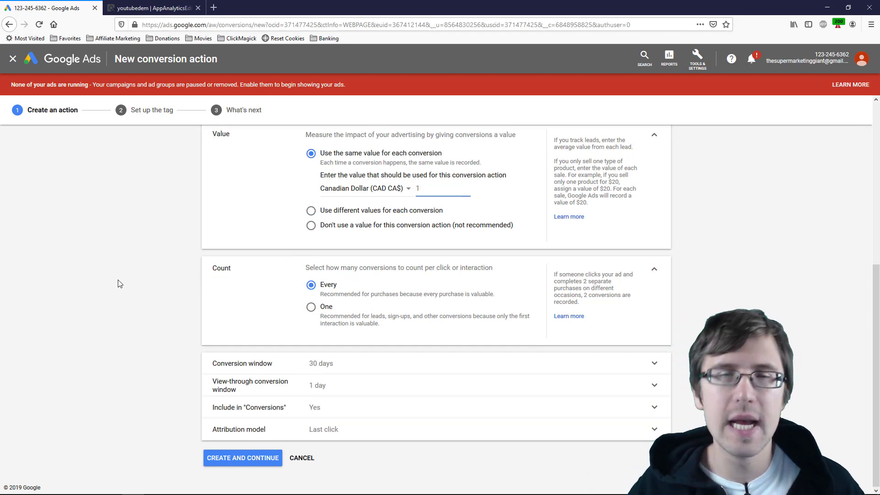
# Count One conversion per click and leave the conversion window at 30 days.
pyautogui.click(326, 312)
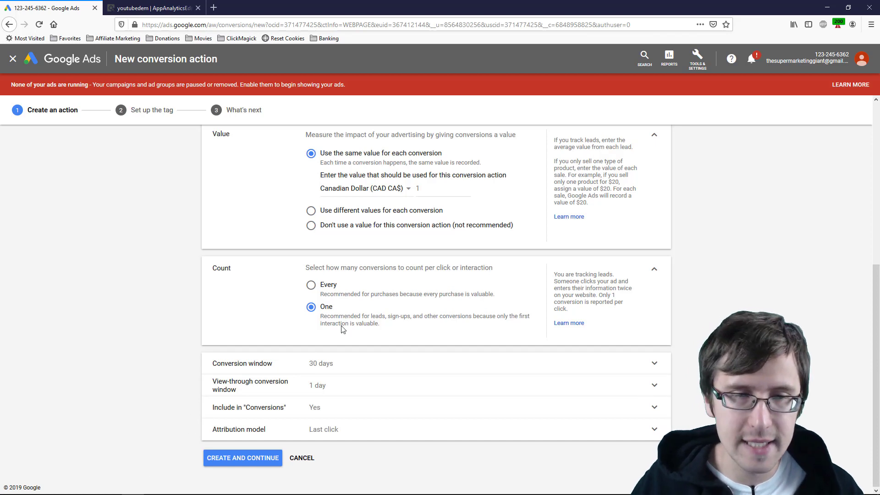
pyautogui.click(319, 363)
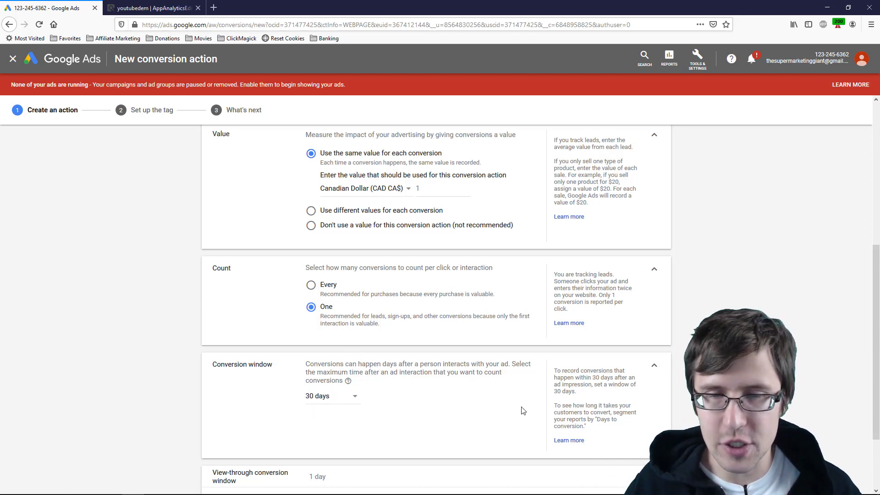
pyautogui.scroll(-1, 525, 406)
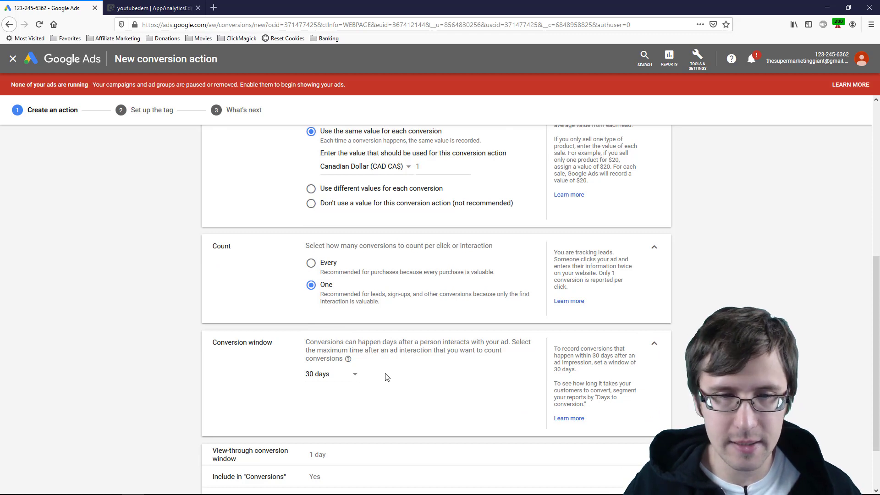
pyautogui.click(317, 370)
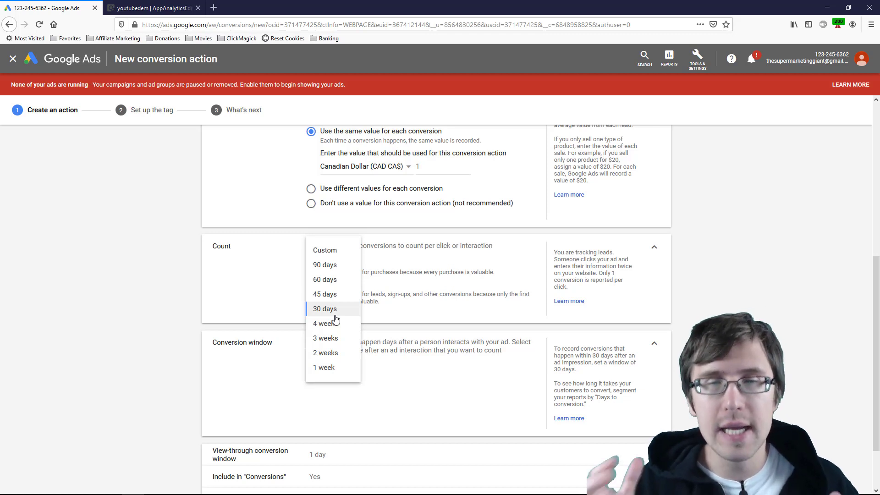
pyautogui.click(428, 355)
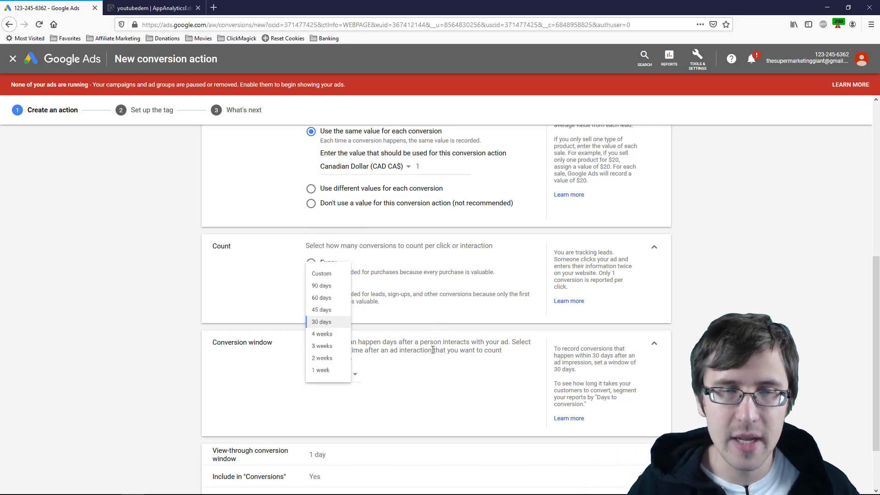
pyautogui.scroll(-3, 362, 314)
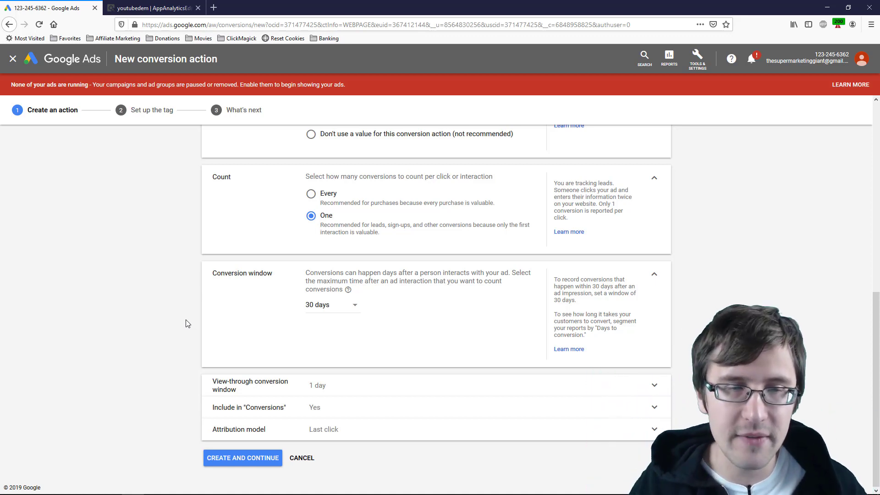
# Confirm Last click as the attribution model and create the ClickBank Purchase conversion action.
pyautogui.click(240, 430)
pyautogui.scroll(-2, 196, 411)
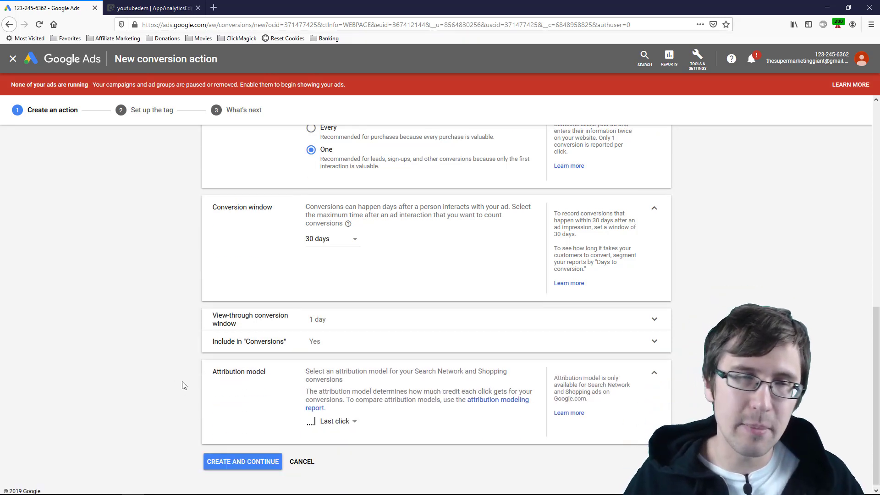
pyautogui.scroll(4, 189, 362)
pyautogui.scroll(-2, 214, 341)
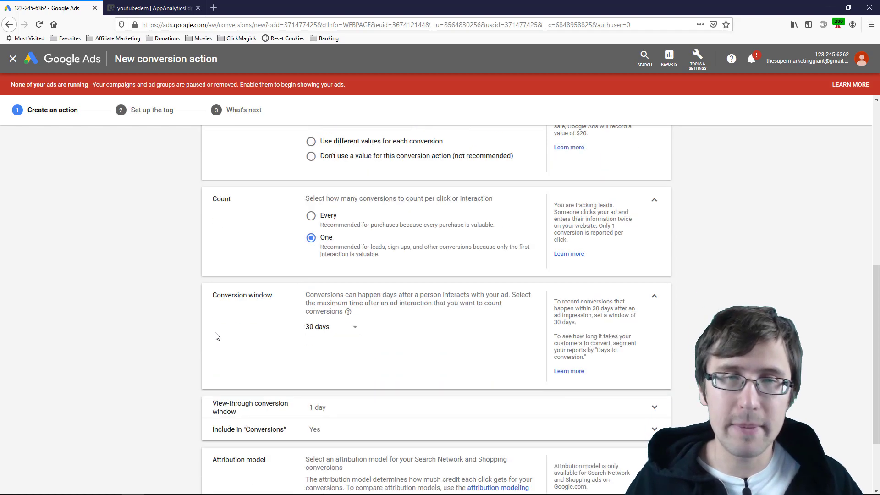
pyautogui.scroll(-2, 215, 336)
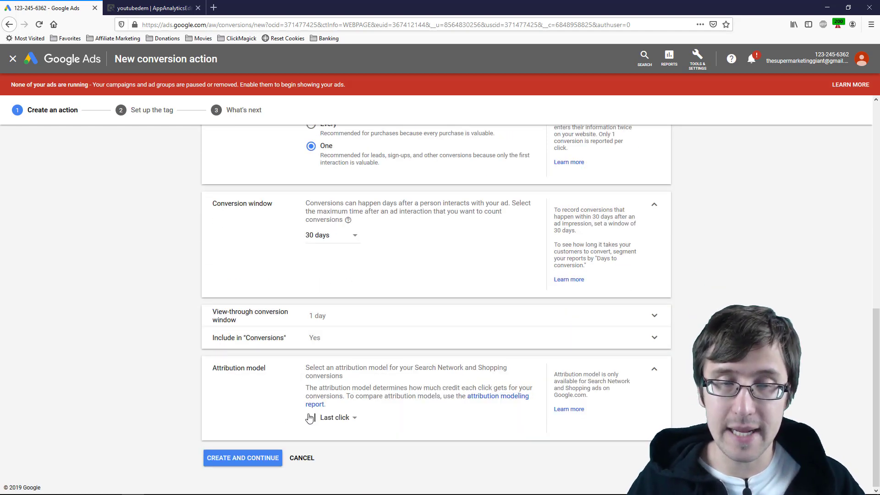
pyautogui.click(336, 418)
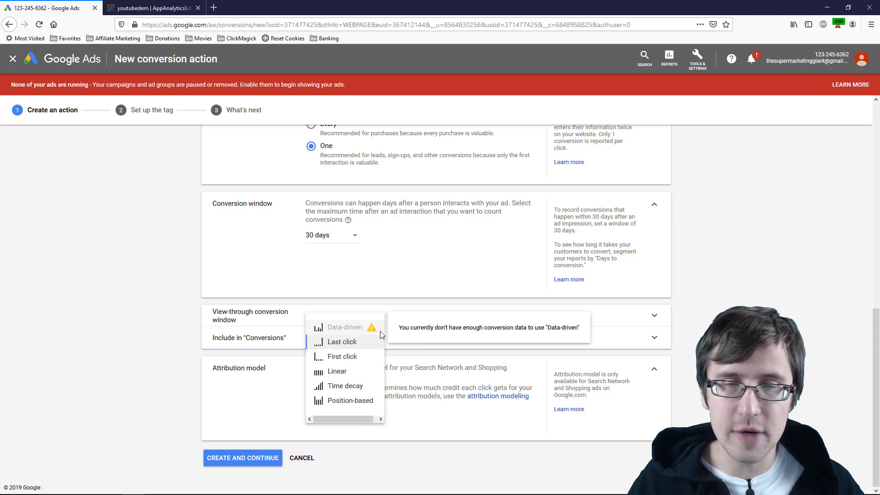
pyautogui.click(346, 344)
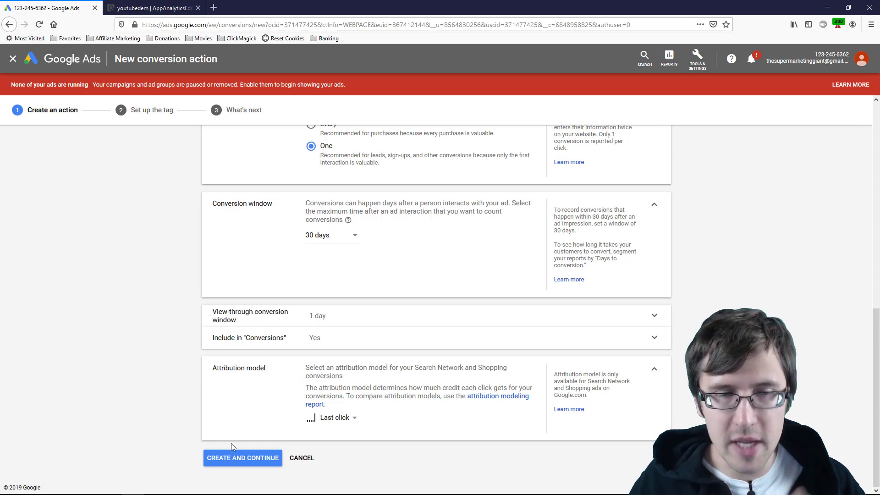
pyautogui.click(244, 453)
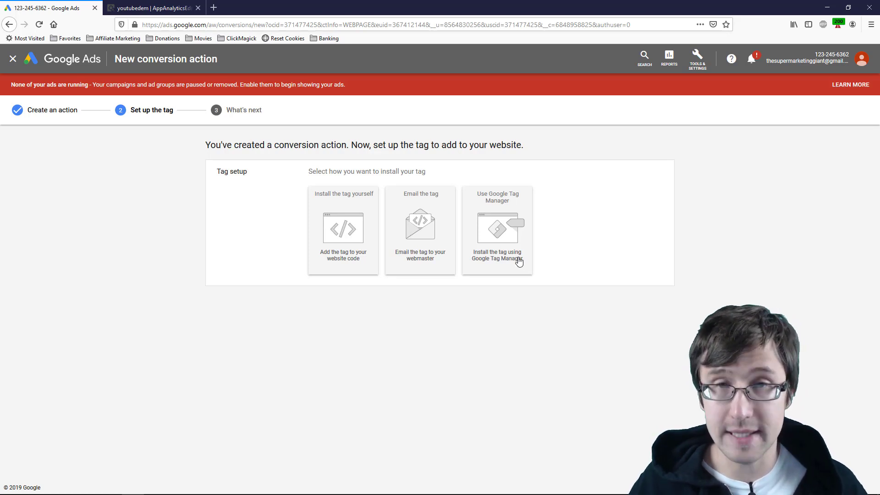
# Choose the self-install option and compare its global site tag with ClickBank's Google Adwords ID field.
pyautogui.click(345, 237)
pyautogui.scroll(-2, 276, 354)
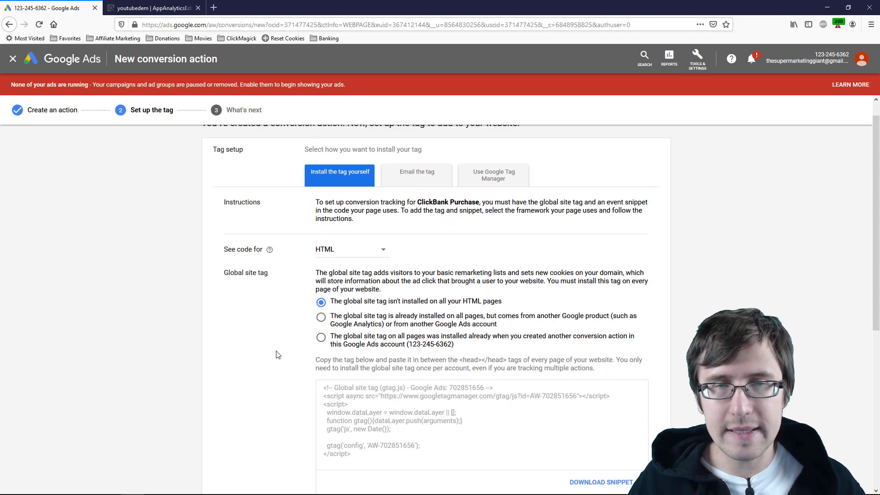
pyautogui.scroll(-3, 276, 354)
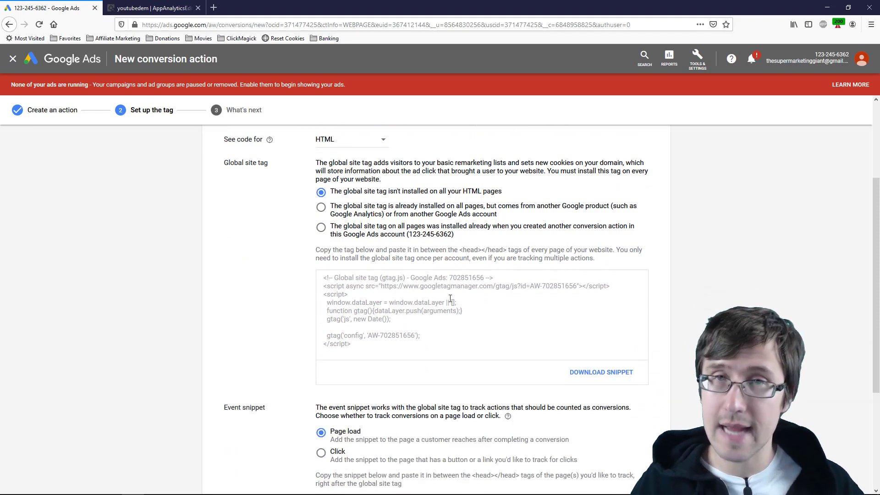
pyautogui.hotkey('ctrl', 'Tab')
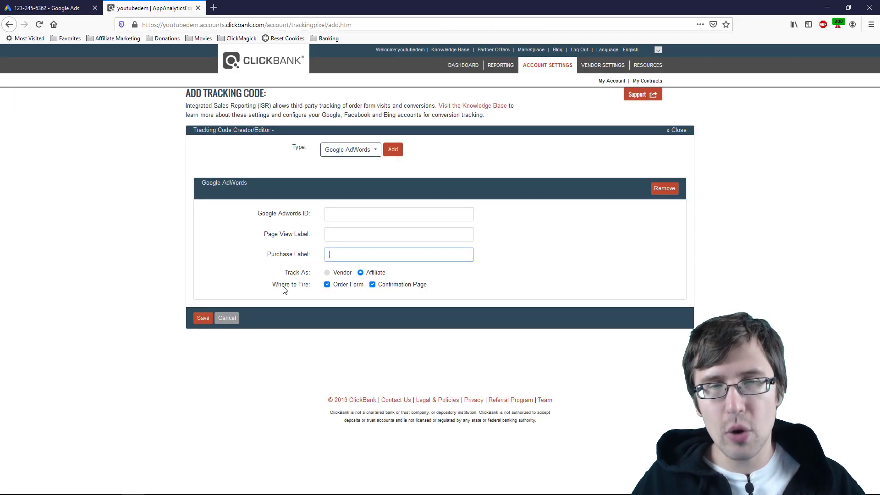
pyautogui.click(334, 219)
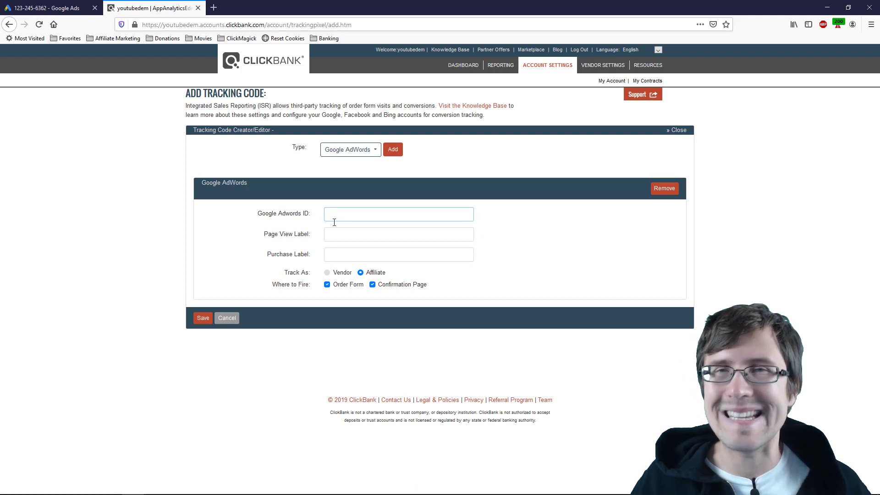
pyautogui.click(71, 10)
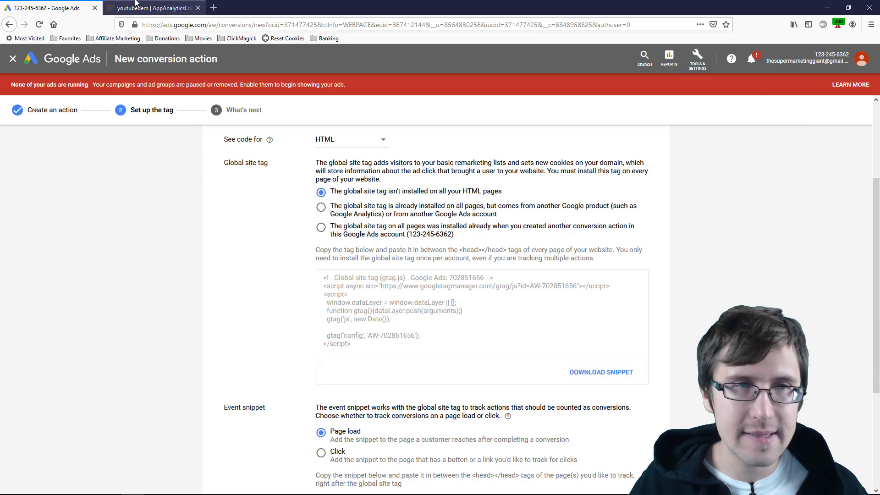
pyautogui.click(151, 8)
pyautogui.click(50, 8)
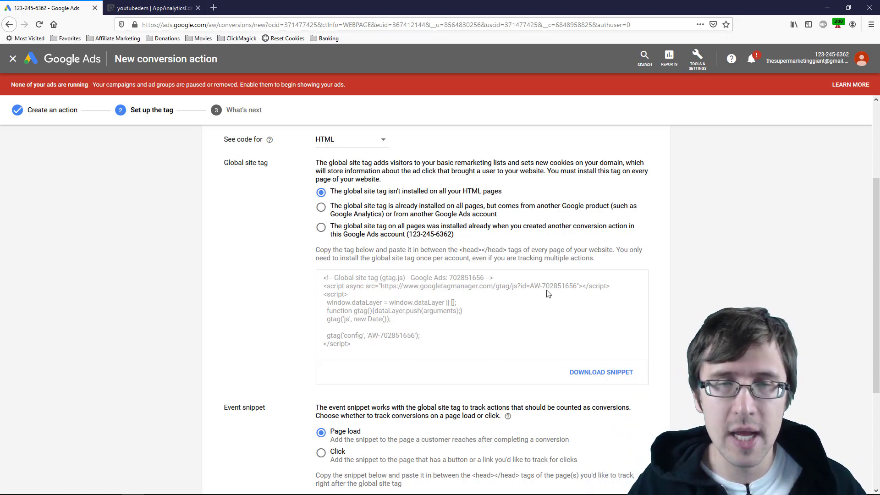
# Select the global site tag code and compare it against ClickBank's Purchase Label field.
pyautogui.click(463, 275)
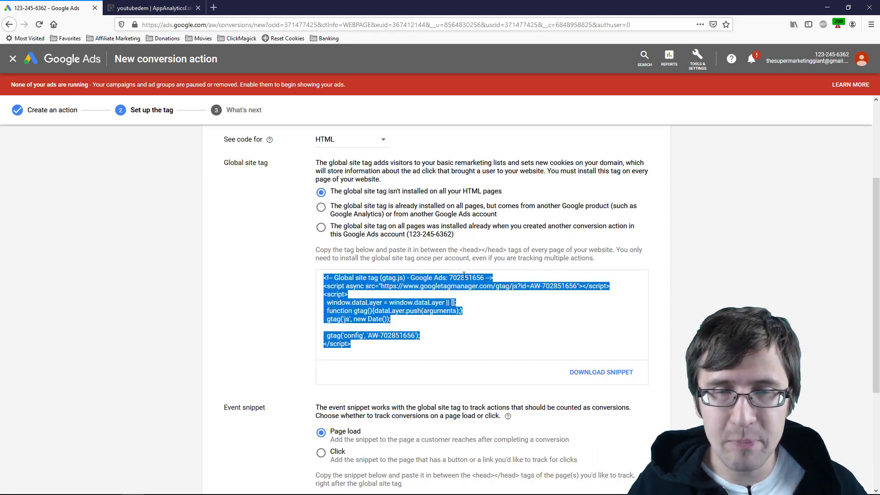
pyautogui.click(459, 234)
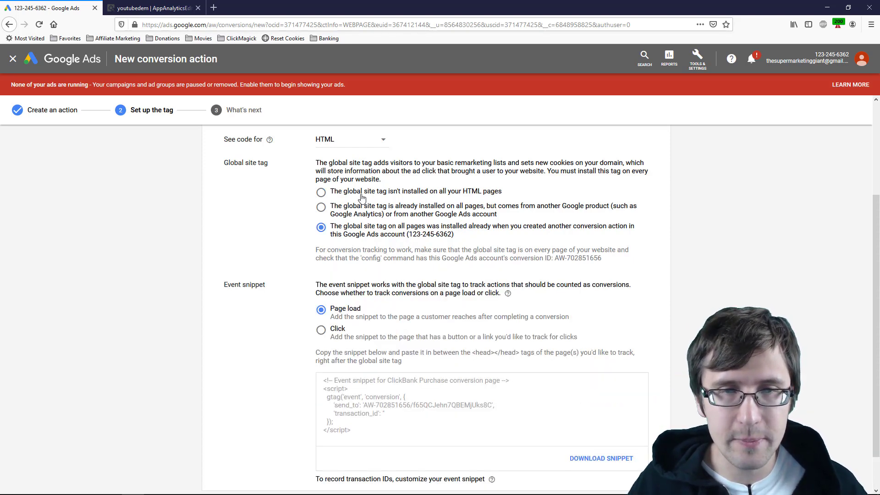
pyautogui.click(361, 196)
pyautogui.click(115, 10)
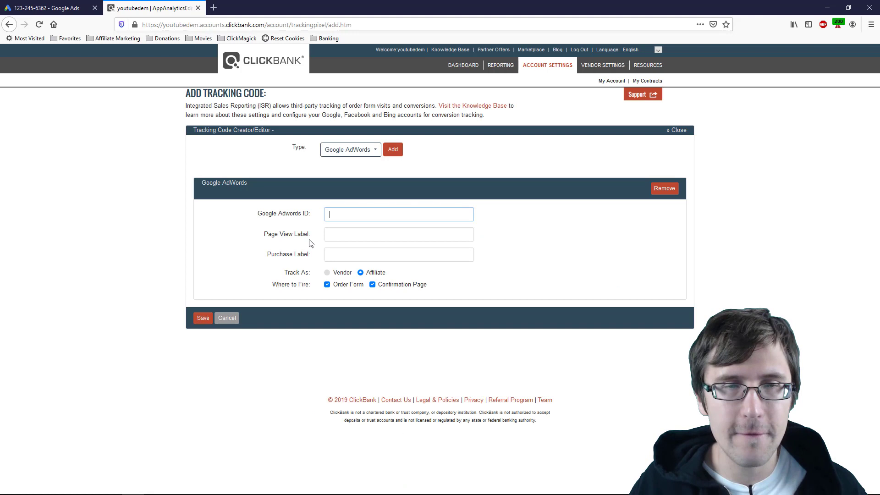
pyautogui.moveTo(268, 253); pyautogui.dragTo(310, 260)
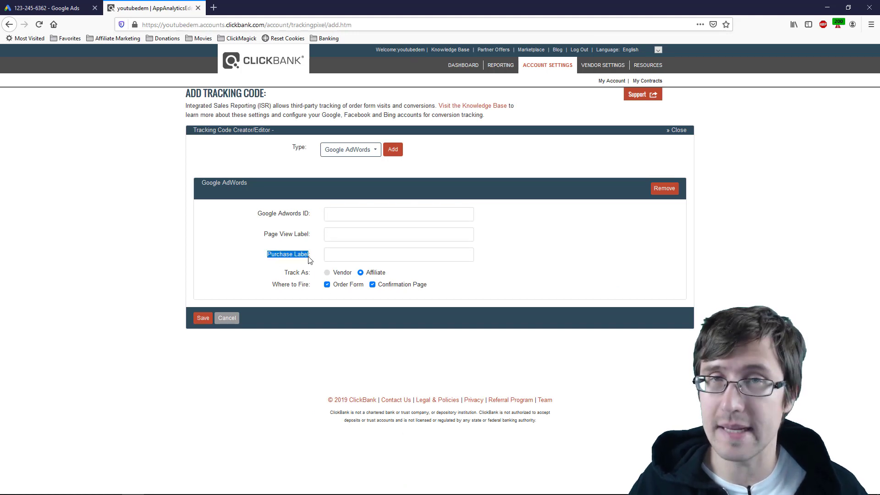
pyautogui.click(297, 258)
pyautogui.click(50, 8)
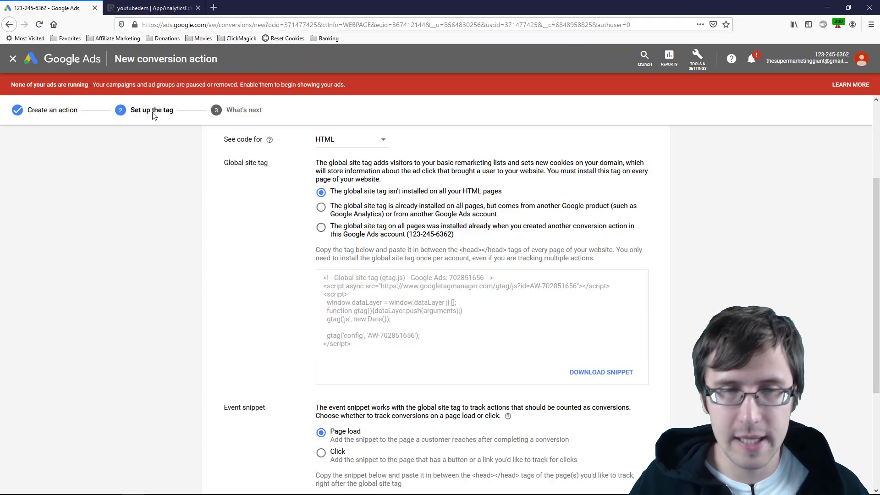
# Highlight the conversion label after send_to in the Page load event snippet.
pyautogui.scroll(-3, 435, 361)
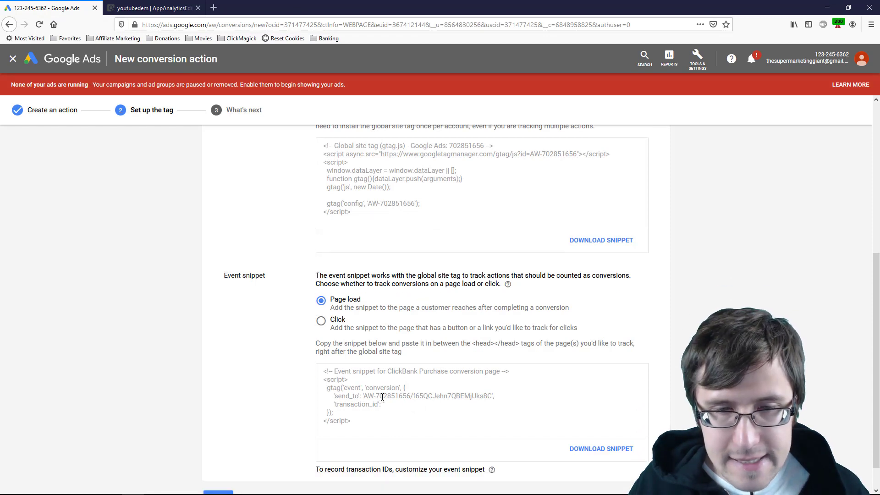
pyautogui.moveTo(412, 394); pyautogui.dragTo(492, 395)
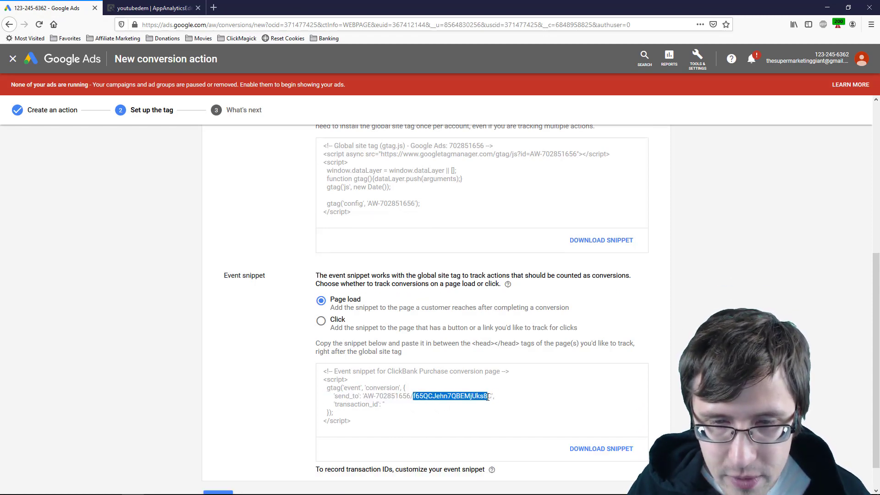
pyautogui.click(455, 388)
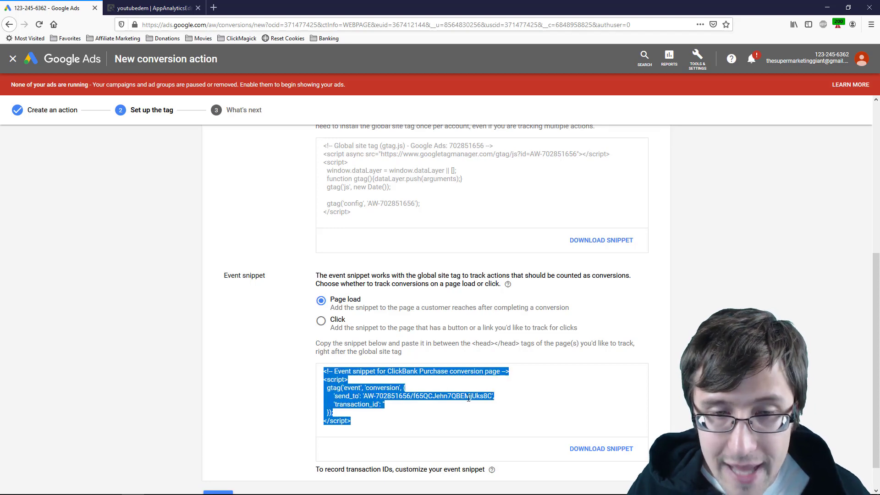
pyautogui.click(253, 348)
pyautogui.scroll(2, 306, 344)
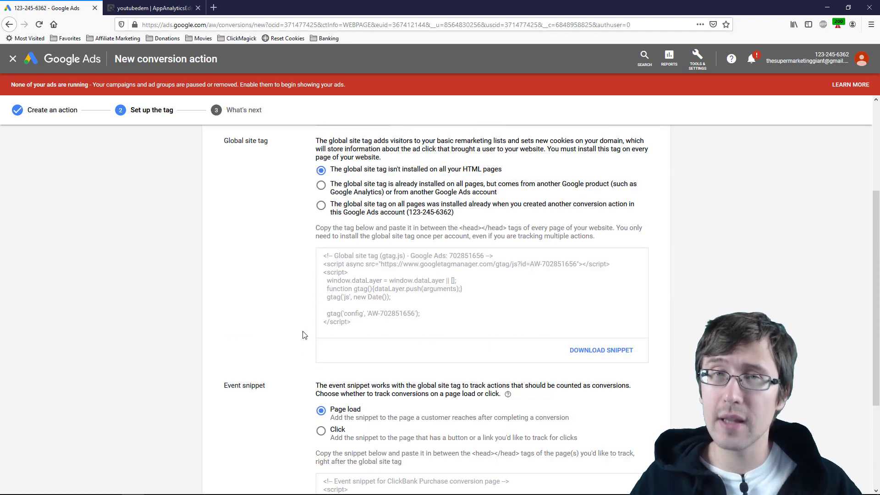
# Show the Google Tag Manager details and select the ClickBank Purchase Conversion ID for copying.
pyautogui.scroll(3, 303, 321)
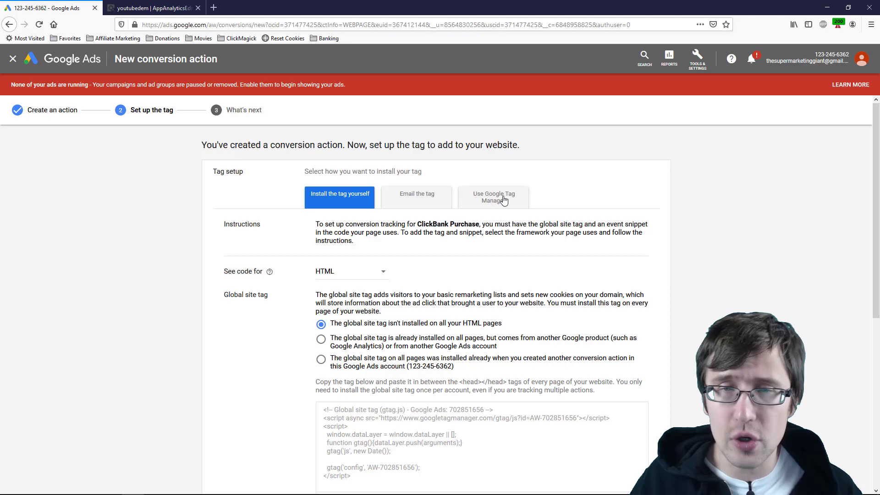
pyautogui.click(503, 200)
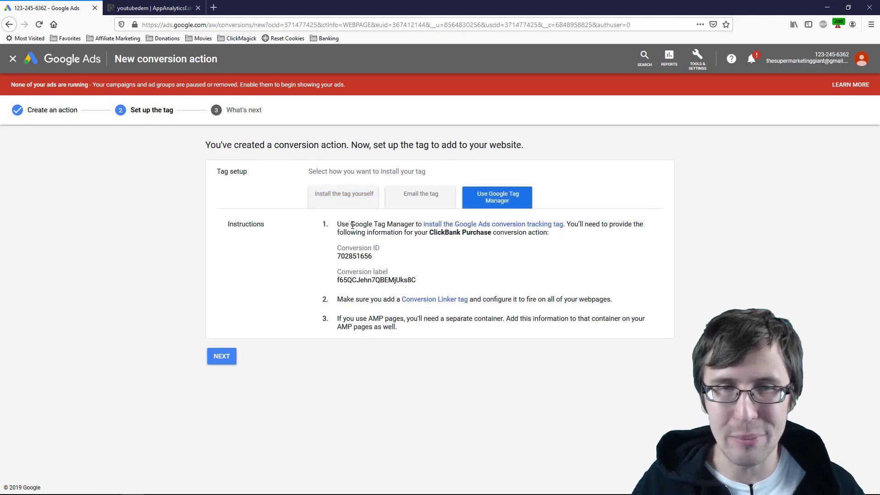
pyautogui.click(353, 206)
pyautogui.scroll(-1, 308, 316)
pyautogui.scroll(-6, 308, 316)
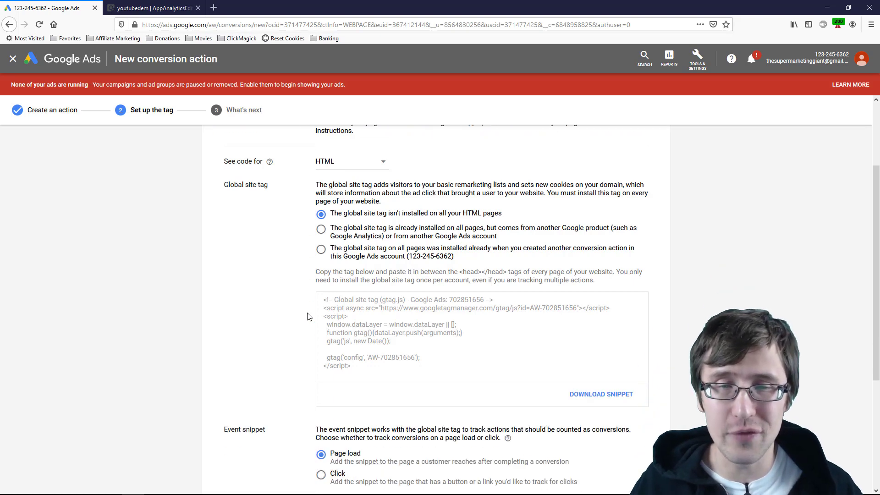
pyautogui.scroll(7, 305, 279)
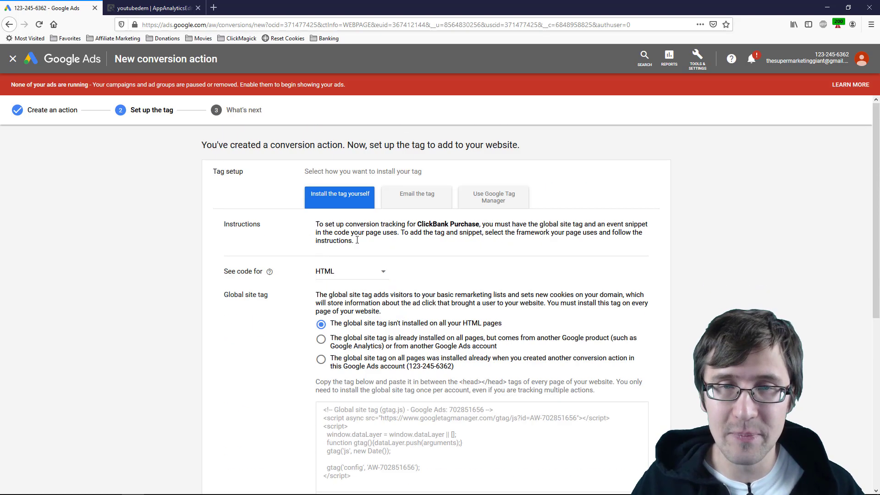
pyautogui.click(509, 202)
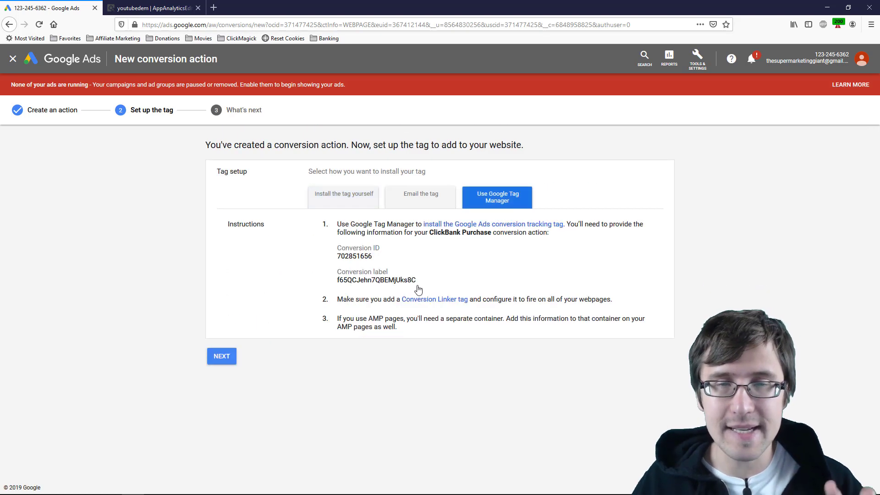
pyautogui.doubleClick(349, 256)
pyautogui.hotkey('ctrl', 'c')
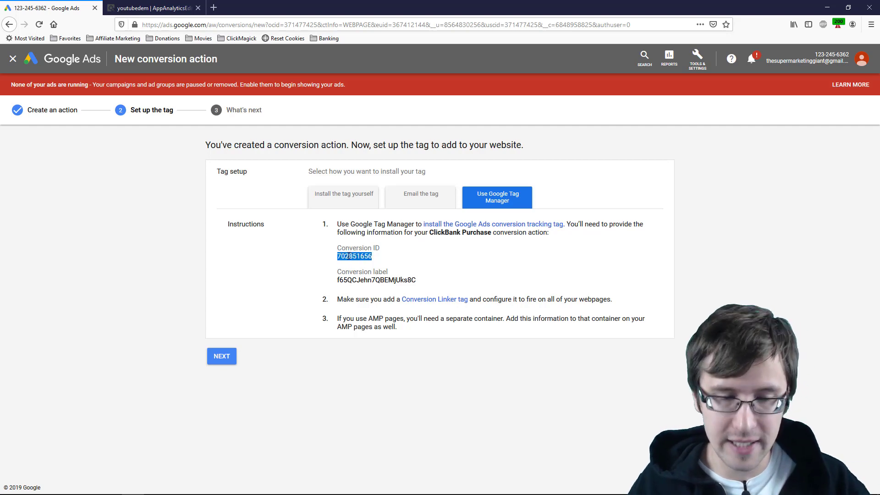
# Paste the Google Ads Conversion ID into ClickBank's Google Adwords ID field.
pyautogui.click(151, 8)
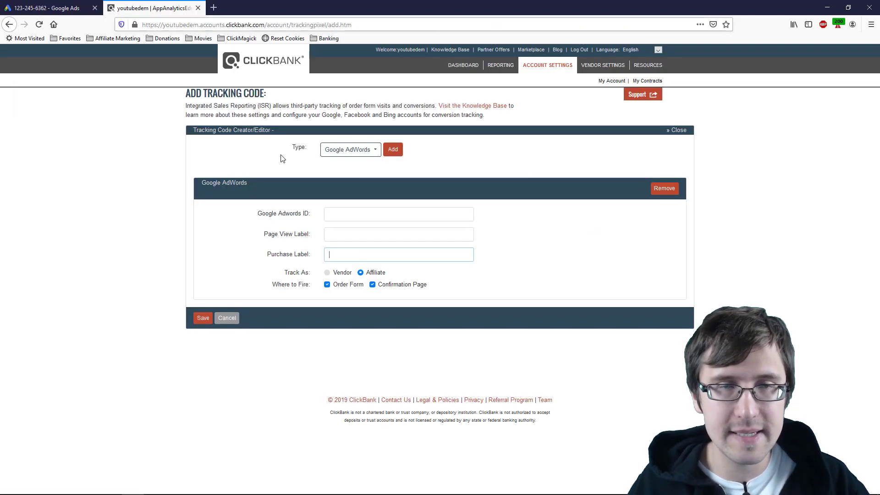
pyautogui.click(328, 214)
pyautogui.hotkey('ctrl', 'v')
# Copy the Google Ads conversion label into ClickBank's Purchase Label field.
pyautogui.click(50, 7)
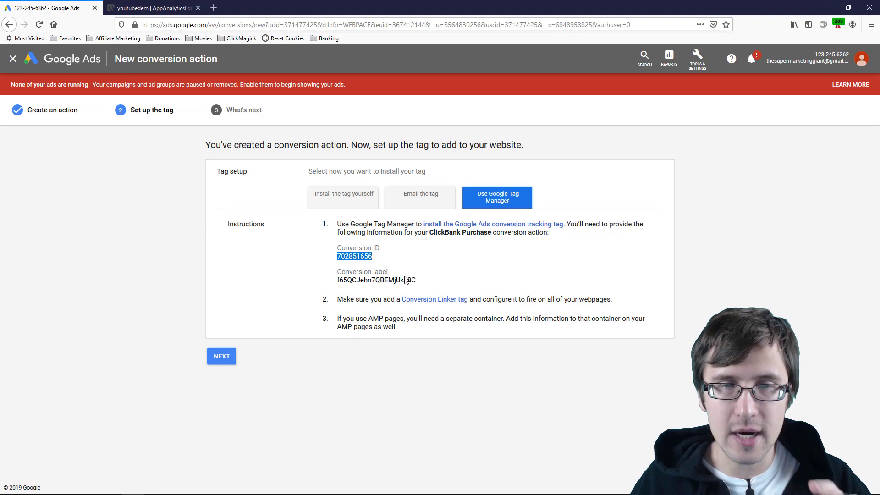
pyautogui.doubleClick(368, 280)
pyautogui.hotkey('ctrl', 'c')
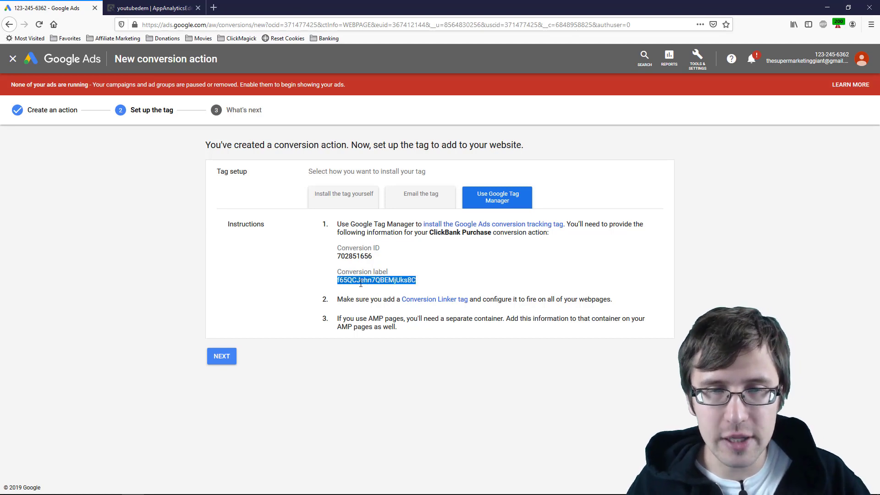
pyautogui.click(151, 8)
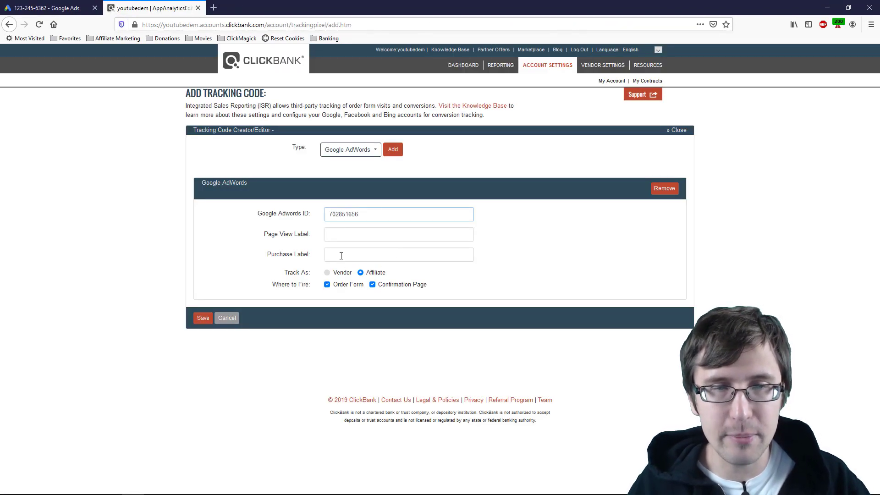
pyautogui.click(341, 254)
pyautogui.hotkey('ctrl', 'v')
pyautogui.click(205, 247)
pyautogui.click(48, 8)
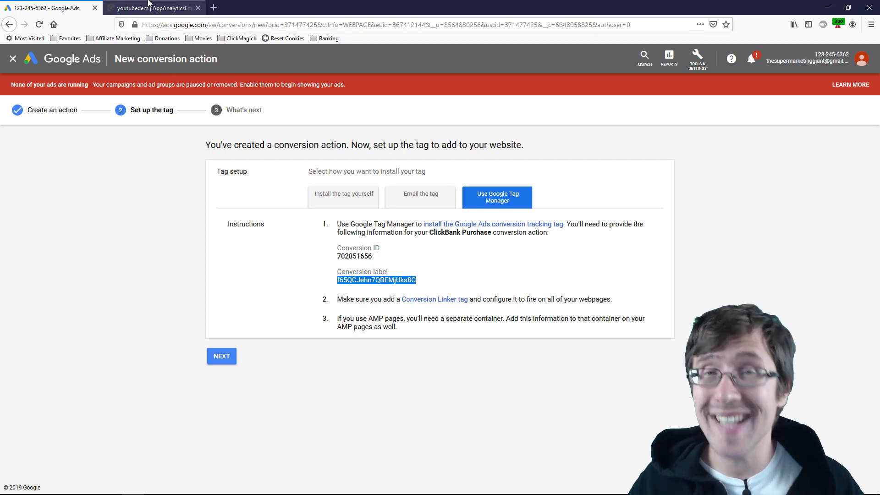
# Choose self-install and select the global site tag code for ClickBank Purchase.
pyautogui.click(329, 202)
pyautogui.scroll(-3, 402, 320)
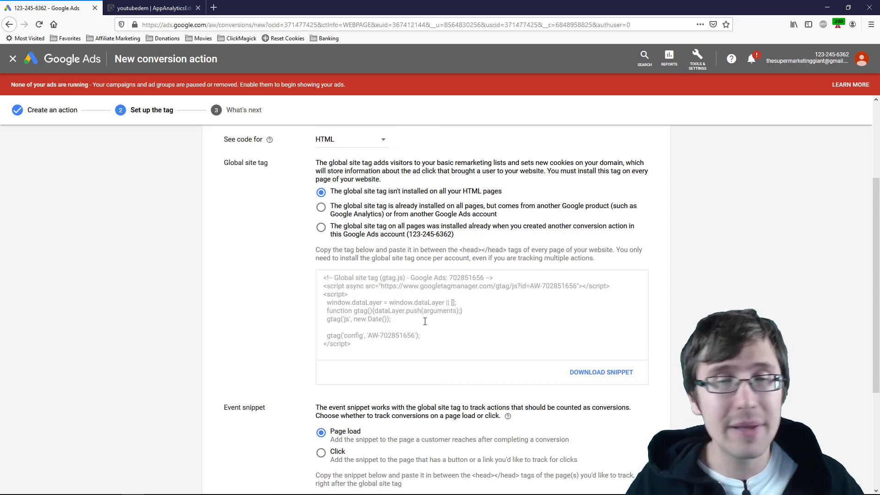
pyautogui.click(465, 277)
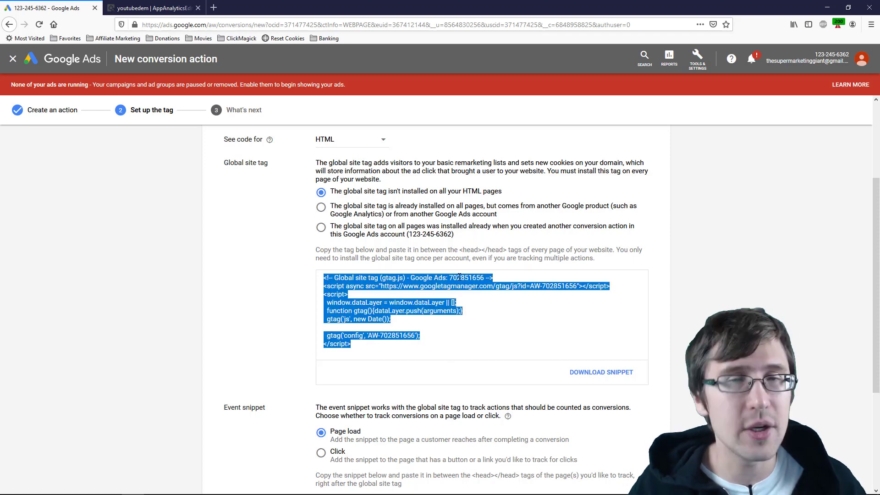
pyautogui.click(191, 286)
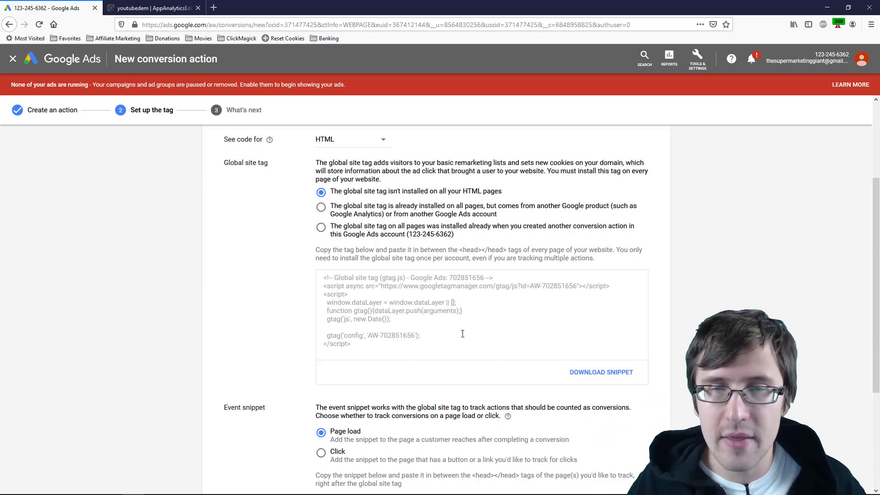
# Check the ClickBank tracking form, then review the Page load event snippet in Google Ads.
pyautogui.hotkey('ctrl', 'Tab')
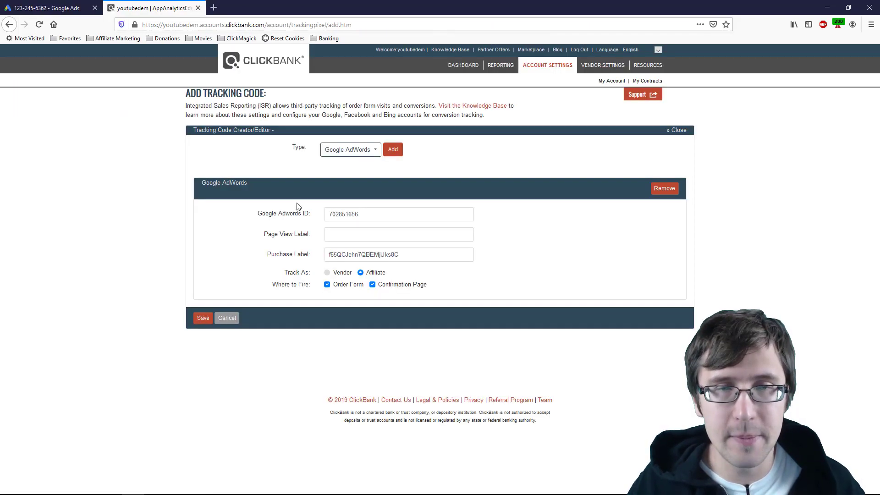
pyautogui.click(34, 5)
pyautogui.scroll(-2, 464, 278)
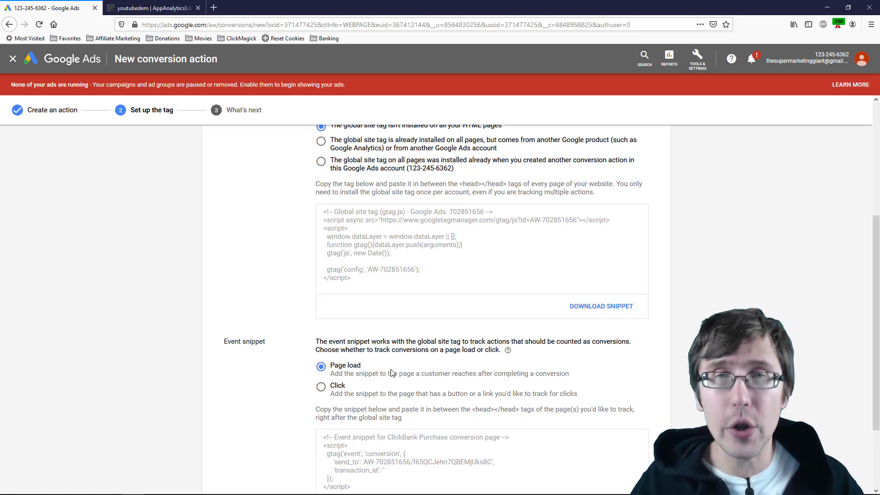
pyautogui.scroll(-2, 417, 421)
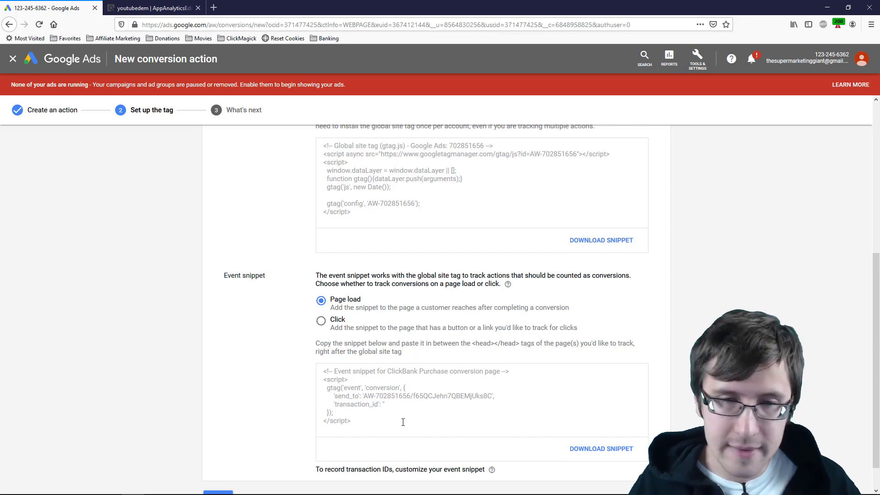
pyautogui.scroll(2, 389, 397)
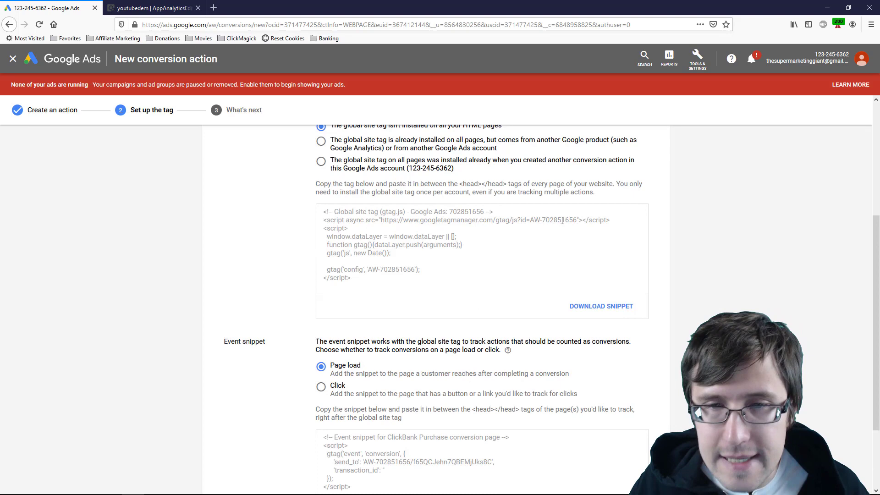
pyautogui.scroll(-3, 241, 280)
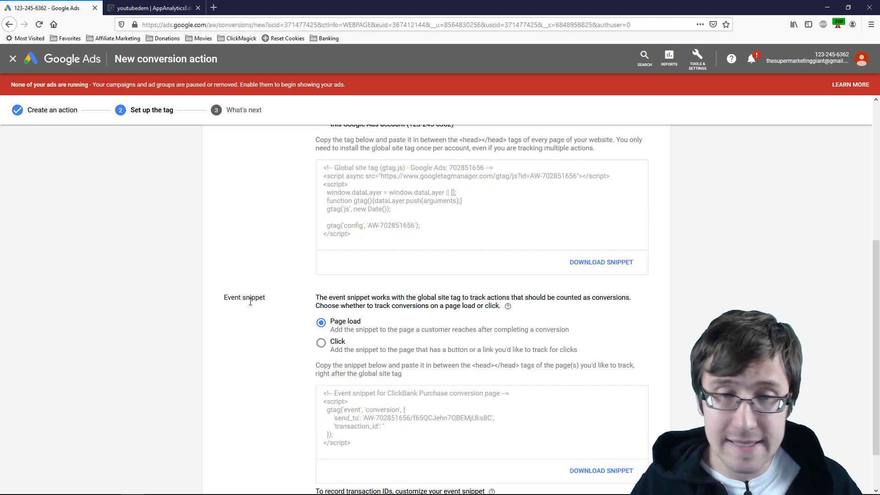
# Finish the ClickBank Purchase conversion action and return to the conversion actions list.
pyautogui.click(218, 465)
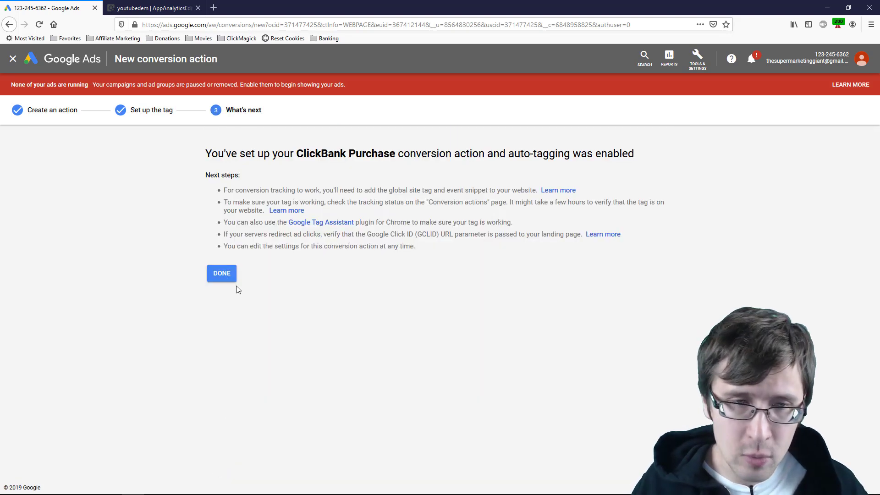
pyautogui.moveTo(236, 290); pyautogui.dragTo(220, 284)
pyautogui.click(220, 284)
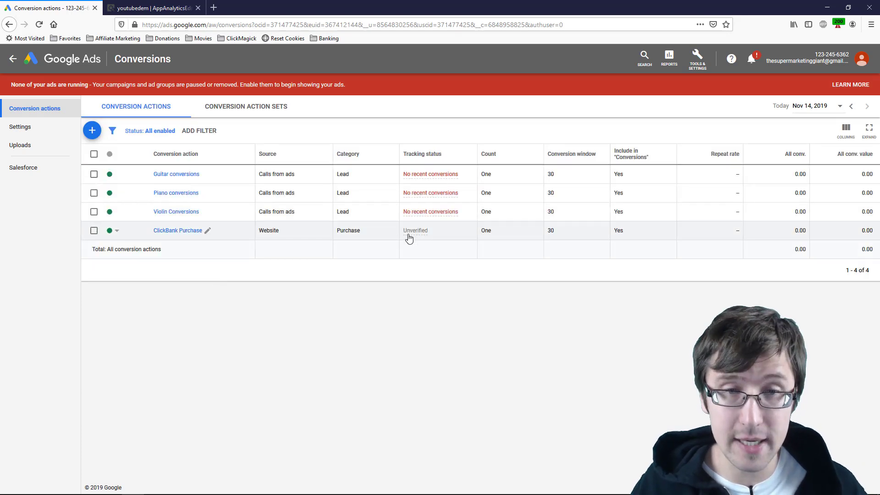
# Start a new Website conversion action to get the Page View category.
pyautogui.moveTo(409, 238)
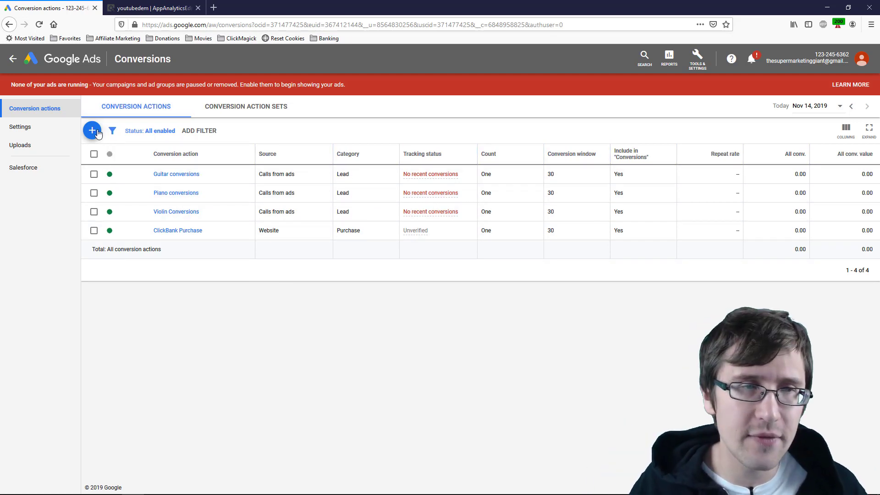
pyautogui.click(94, 131)
pyautogui.click(343, 193)
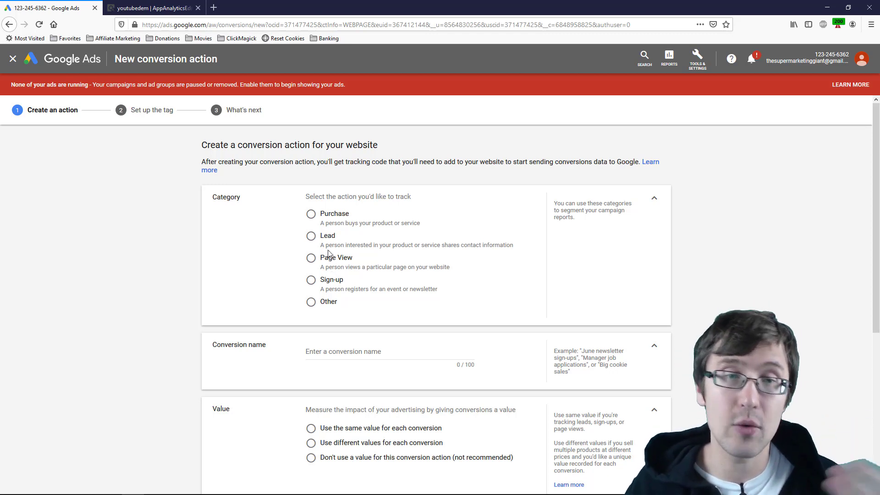
# Name the conversion 'ClickBank Order Form Views' and give every conversion the same CA$1 value.
pyautogui.click(328, 359)
pyautogui.write('Clic')
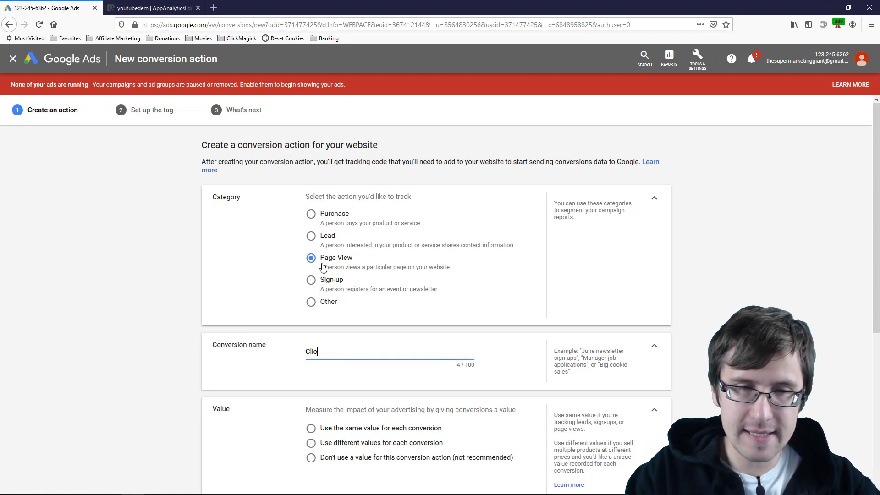
pyautogui.write('kBank Order Fo')
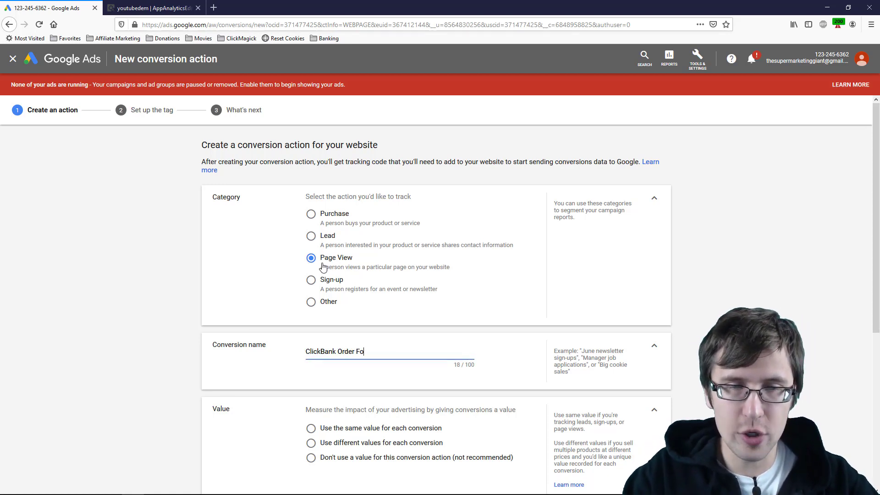
pyautogui.write('rm Views')
pyautogui.scroll(-3, 316, 329)
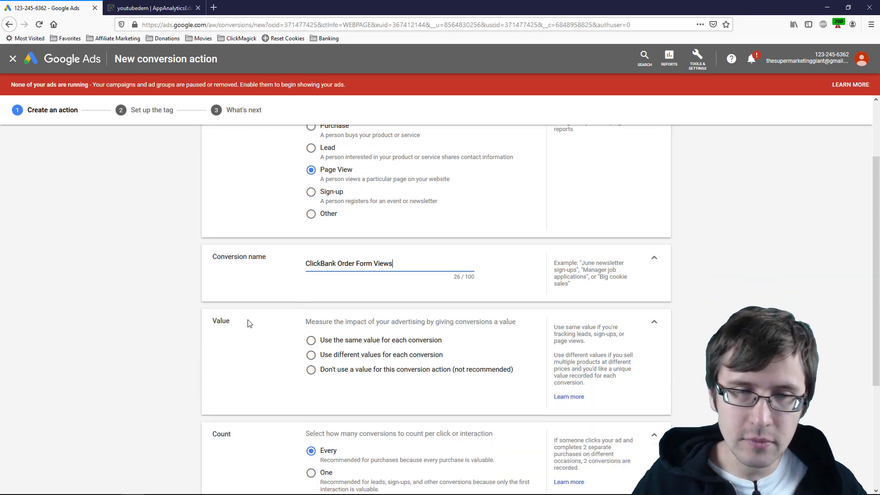
pyautogui.click(367, 274)
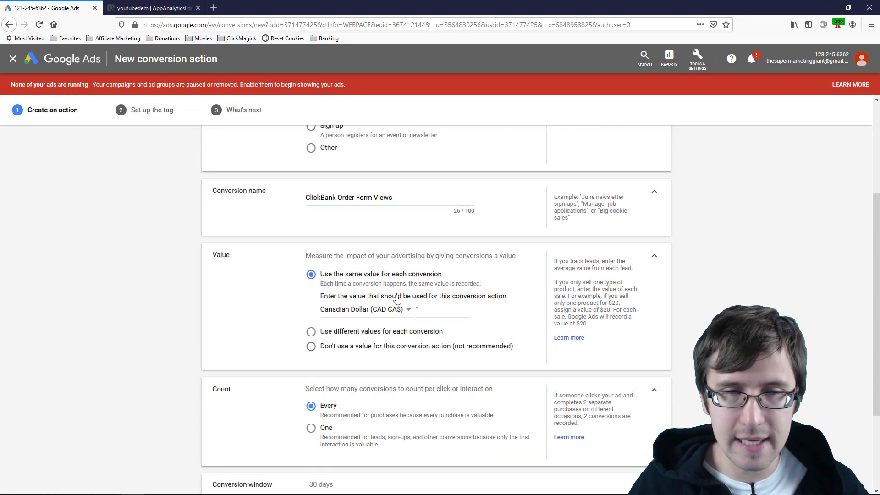
pyautogui.click(422, 310)
pyautogui.moveTo(423, 310); pyautogui.dragTo(416, 310)
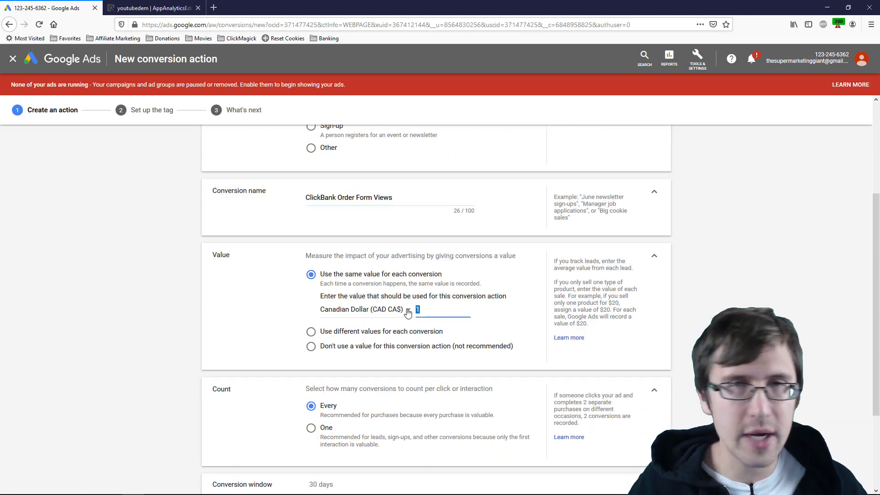
pyautogui.click(357, 347)
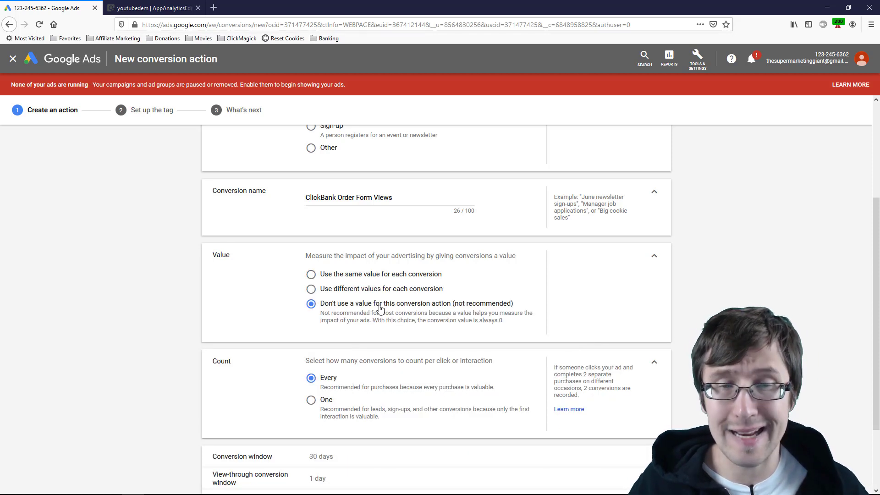
pyautogui.click(370, 276)
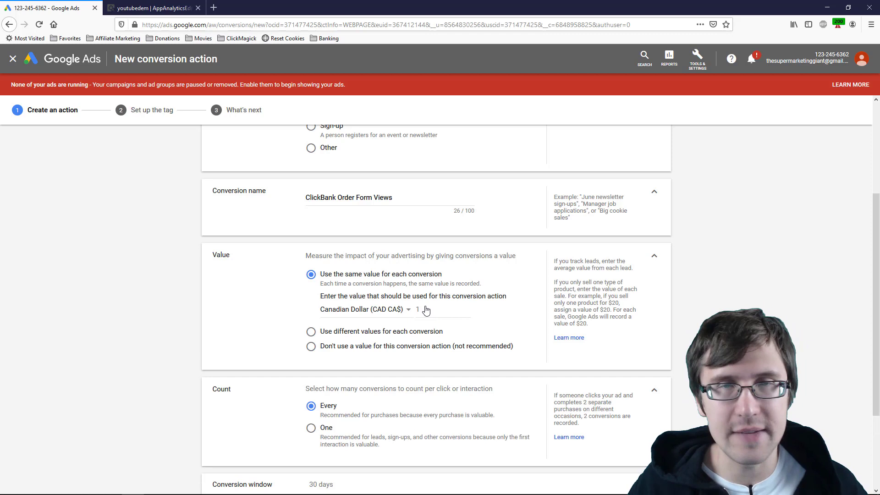
# Count one conversion per interaction and create the conversion action.
pyautogui.scroll(-4, 235, 387)
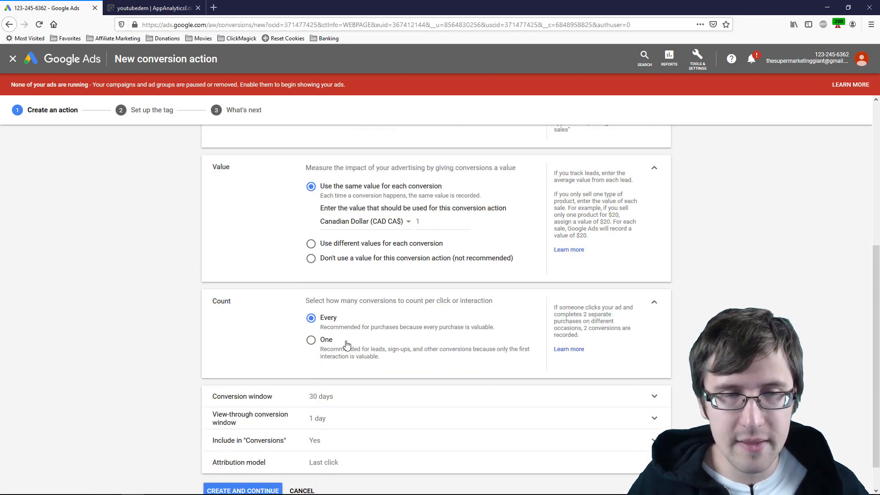
pyautogui.click(325, 349)
pyautogui.scroll(-1, 369, 364)
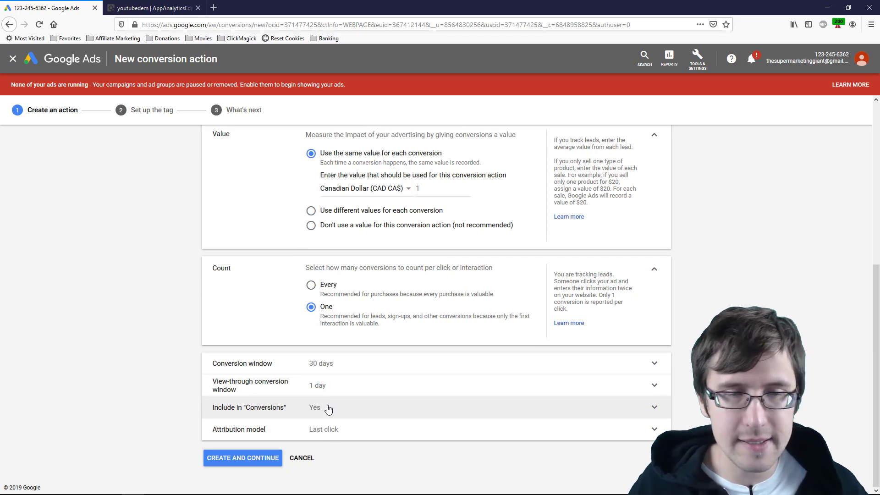
pyautogui.click(231, 459)
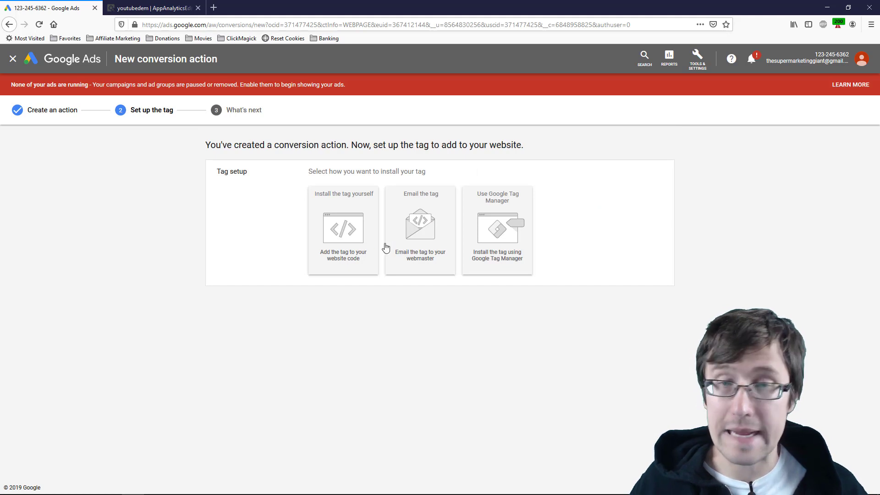
# Show the Tag Manager conversion ID and label for ClickBank Order Form Views and copy the label.
pyautogui.click(498, 233)
pyautogui.doubleClick(351, 255)
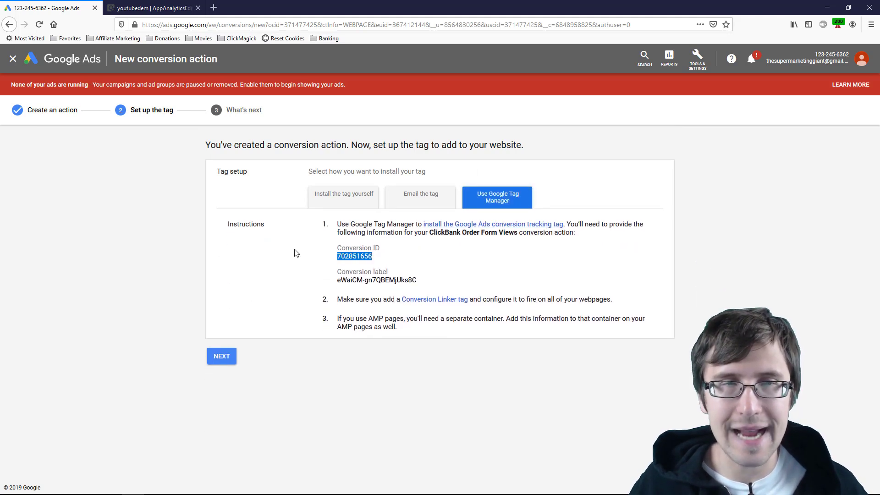
pyautogui.click(154, 6)
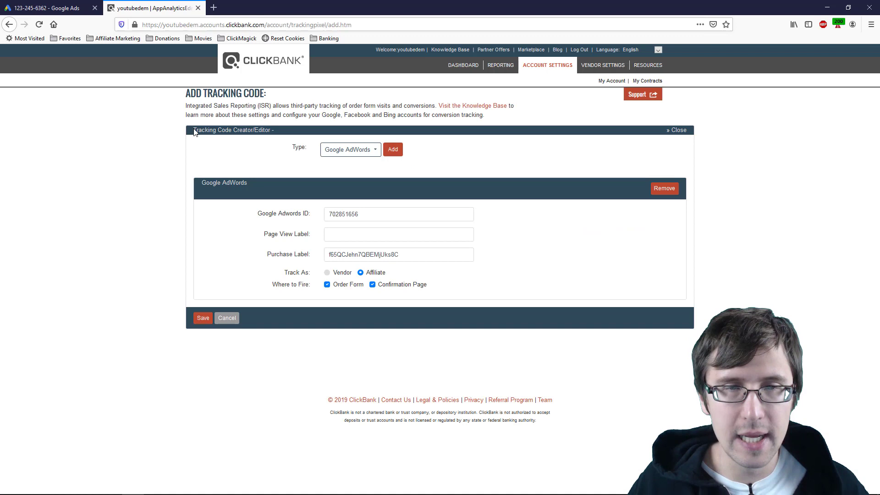
pyautogui.click(68, 8)
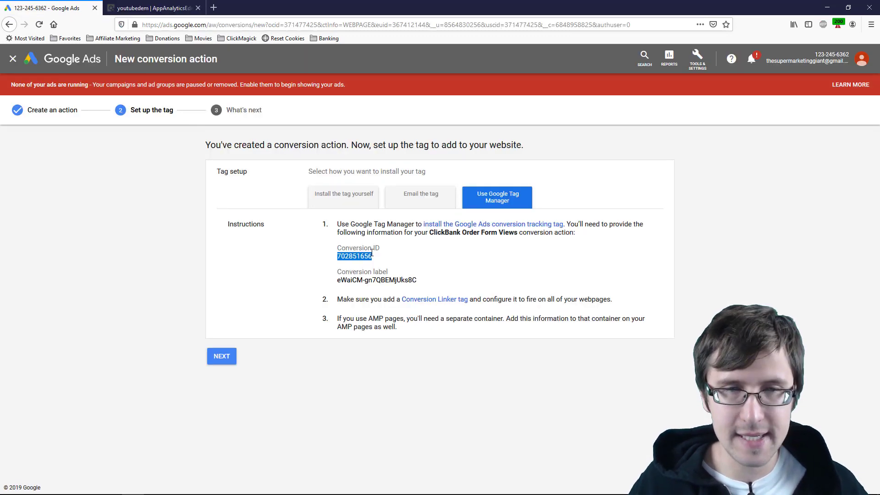
pyautogui.tripleClick(367, 274)
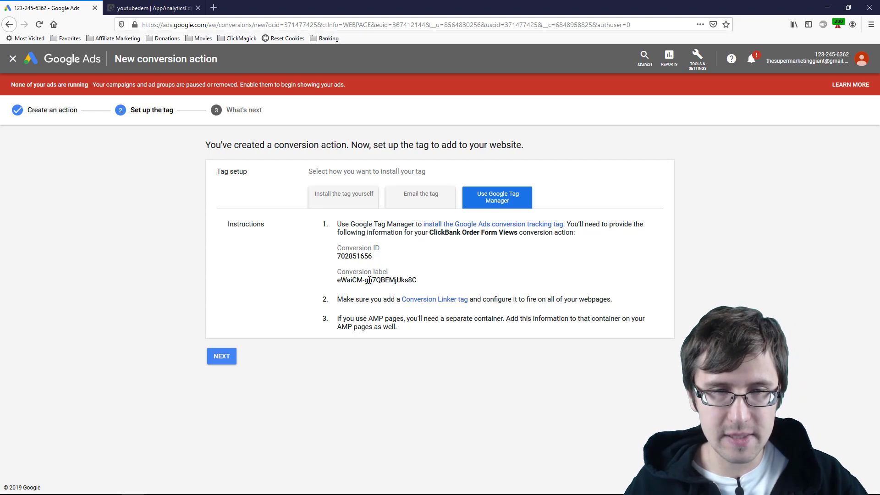
pyautogui.tripleClick(370, 280)
# Paste the order-form conversion label into ClickBank's Page View Label and finish the Google Ads setup.
pyautogui.click(137, 7)
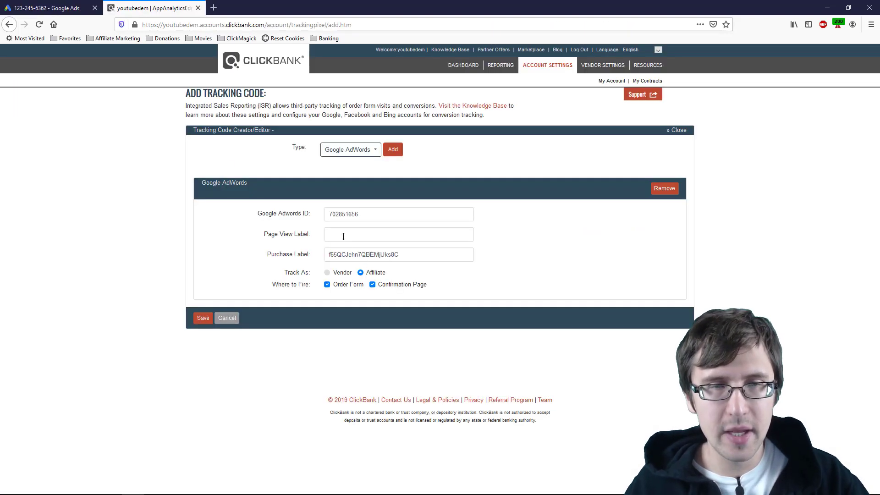
pyautogui.click(329, 235)
pyautogui.write('eWaiCM-gn7QBEMjUks8C')
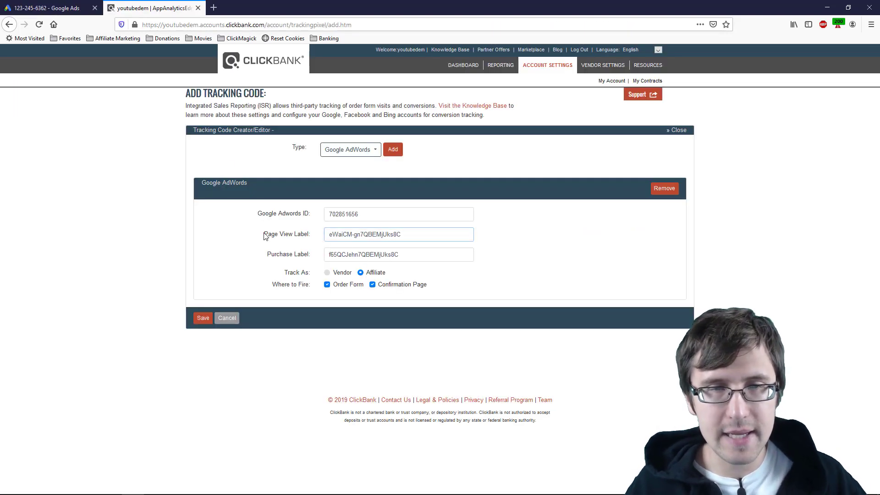
pyautogui.click(24, 5)
pyautogui.click(222, 356)
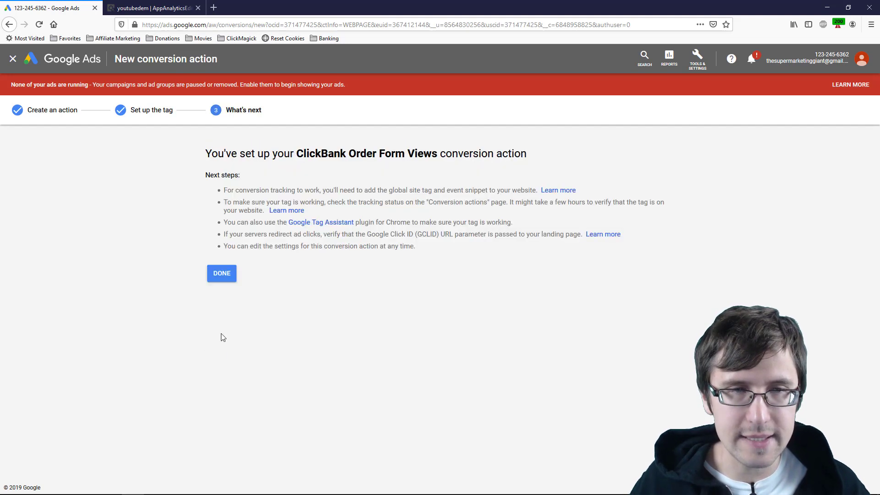
pyautogui.click(222, 273)
# Save the ClickBank Google AdWords tracking code and set it to Active.
pyautogui.click(152, 8)
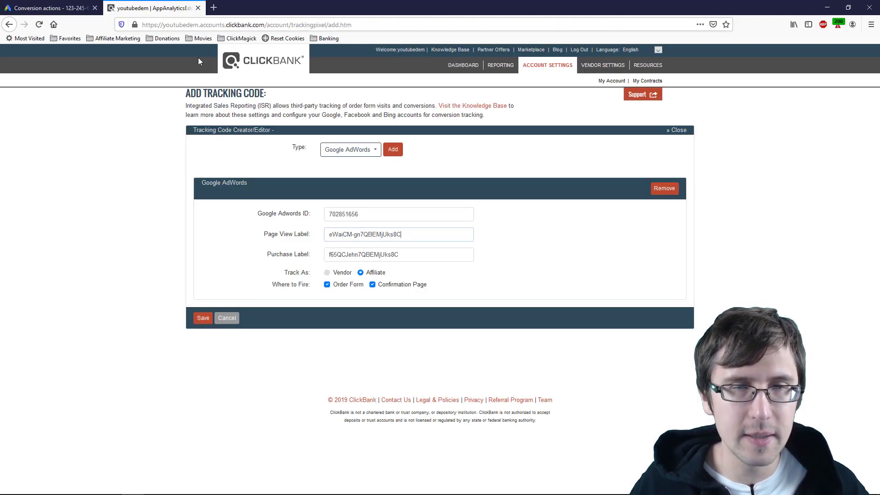
pyautogui.click(202, 317)
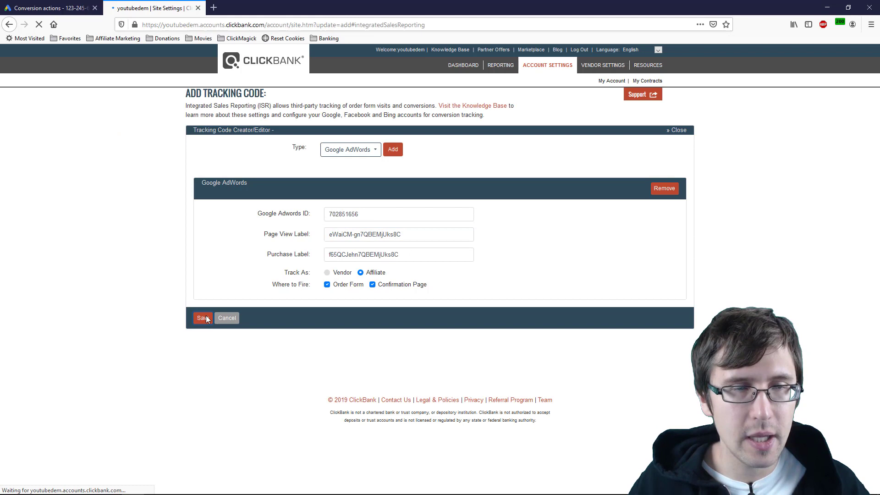
pyautogui.scroll(-10, 178, 256)
pyautogui.scroll(-2, 177, 246)
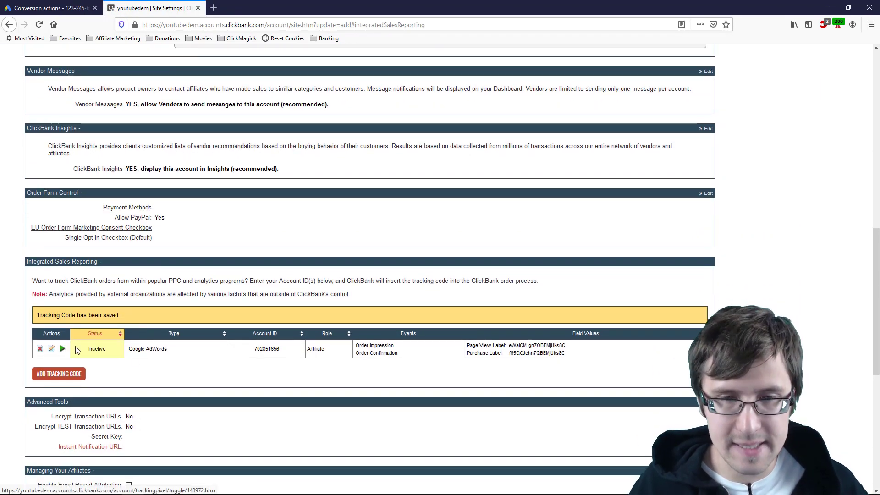
pyautogui.click(63, 352)
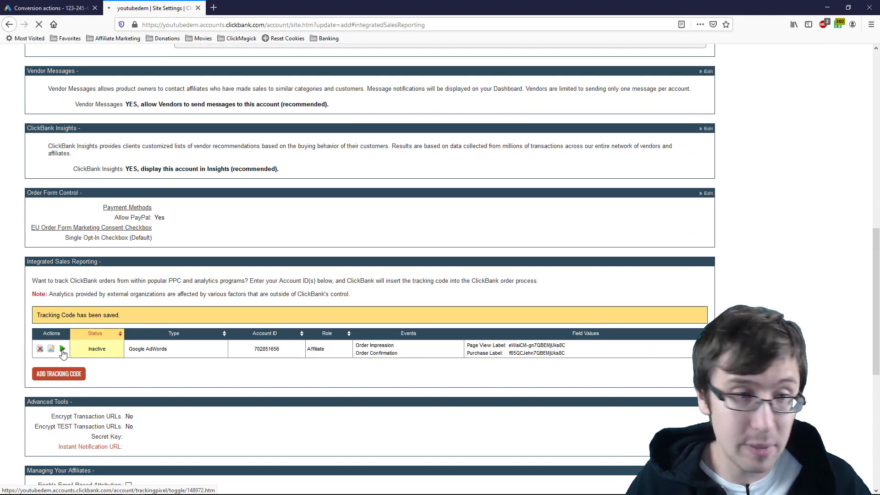
pyautogui.scroll(-10, 239, 321)
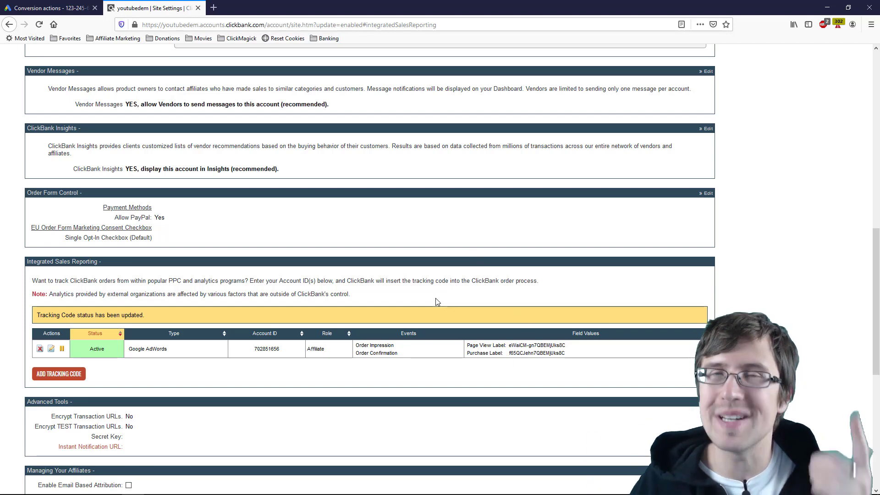
# Open ClickBank Order Form Views from the Google Ads conversion actions list.
pyautogui.click(51, 3)
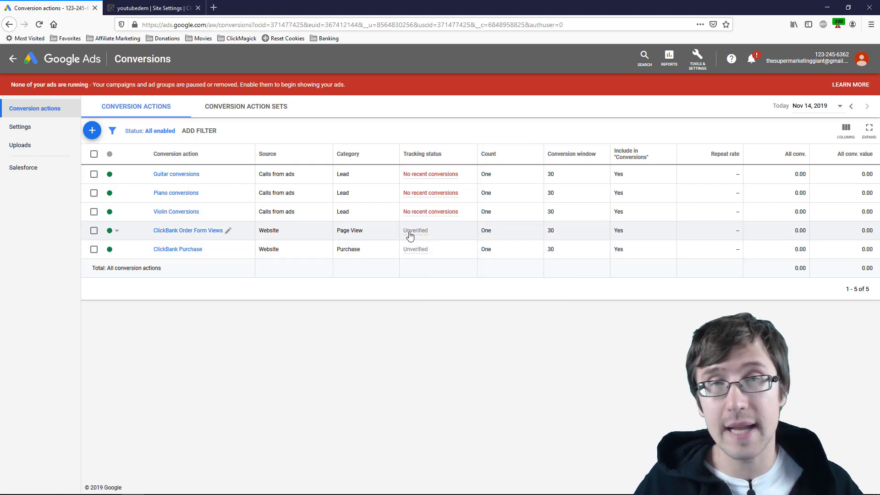
pyautogui.moveTo(409, 236)
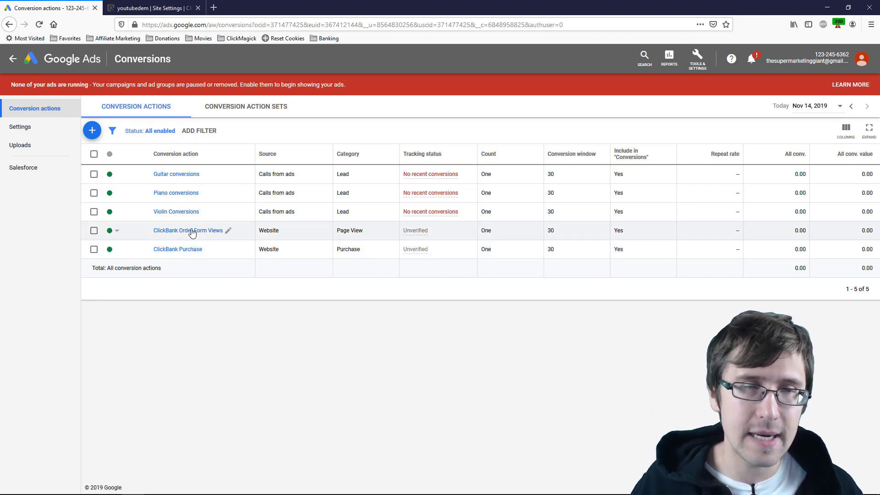
pyautogui.click(191, 230)
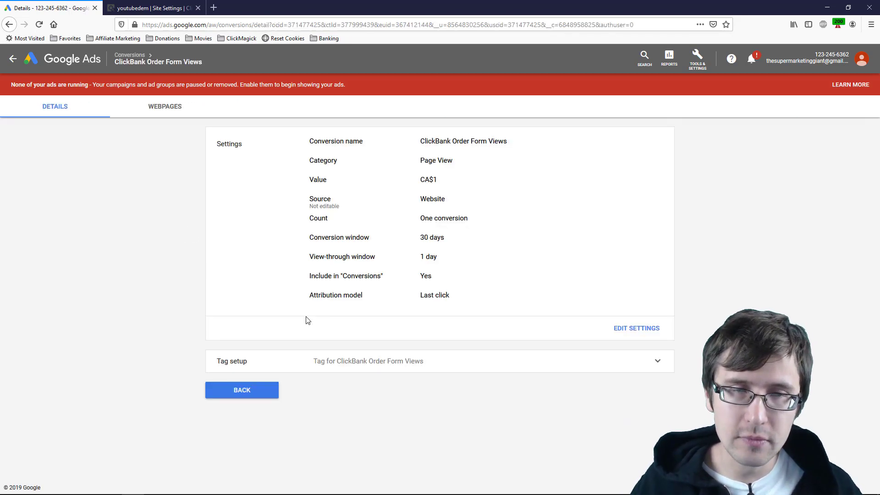
# Check the Order Form Views settings and attribution model, then go back to All campaigns.
pyautogui.click(632, 328)
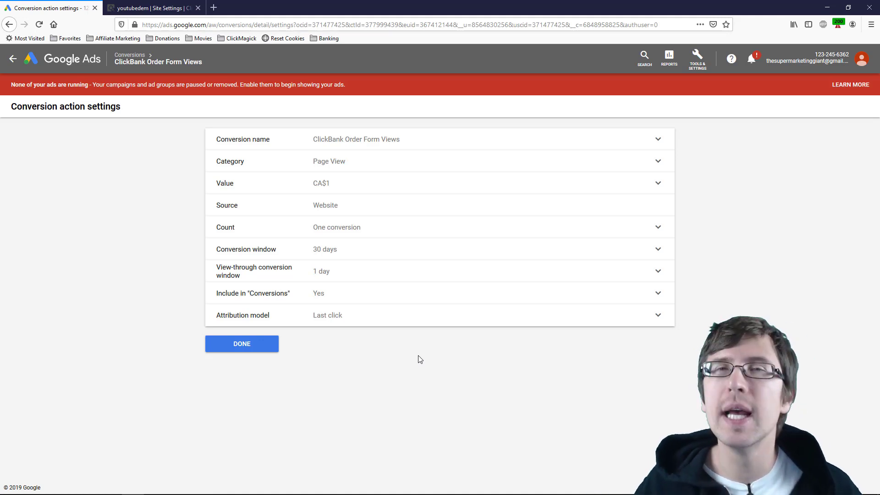
pyautogui.click(307, 330)
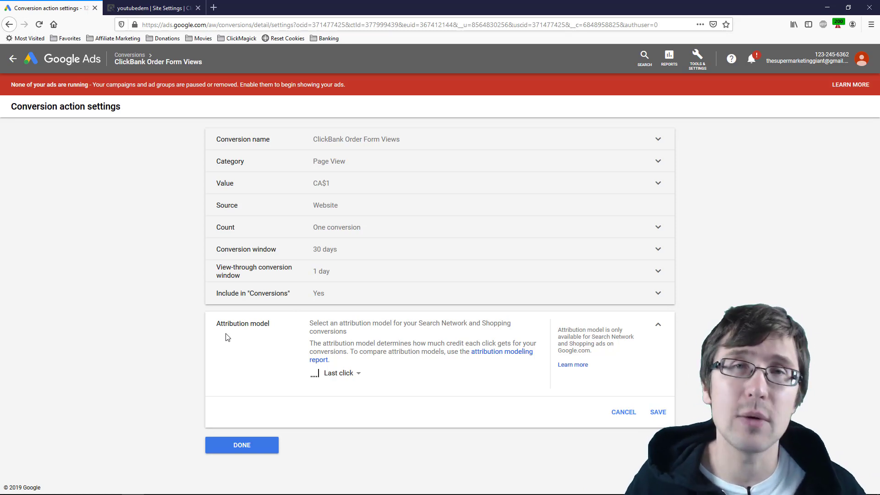
pyautogui.click(13, 58)
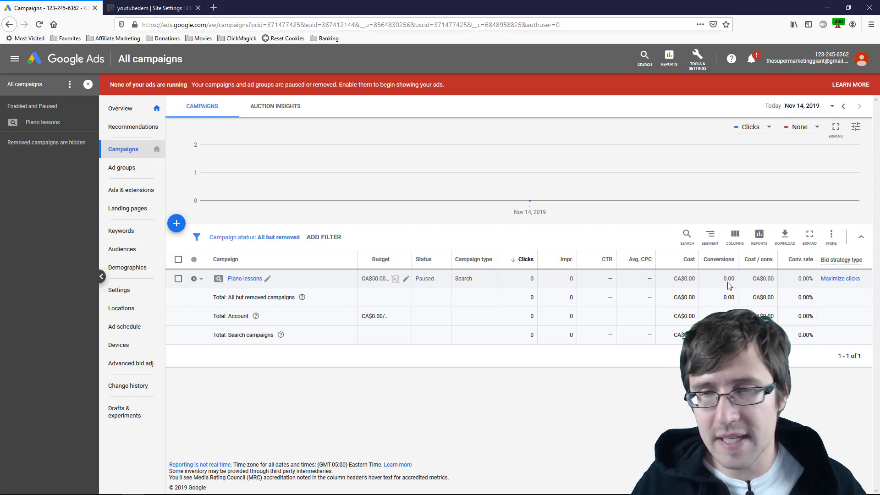
pyautogui.moveTo(717, 266)
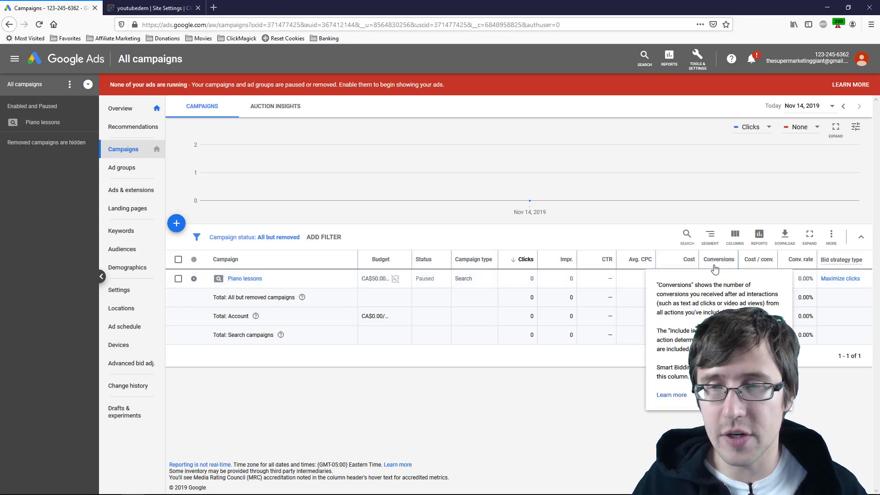